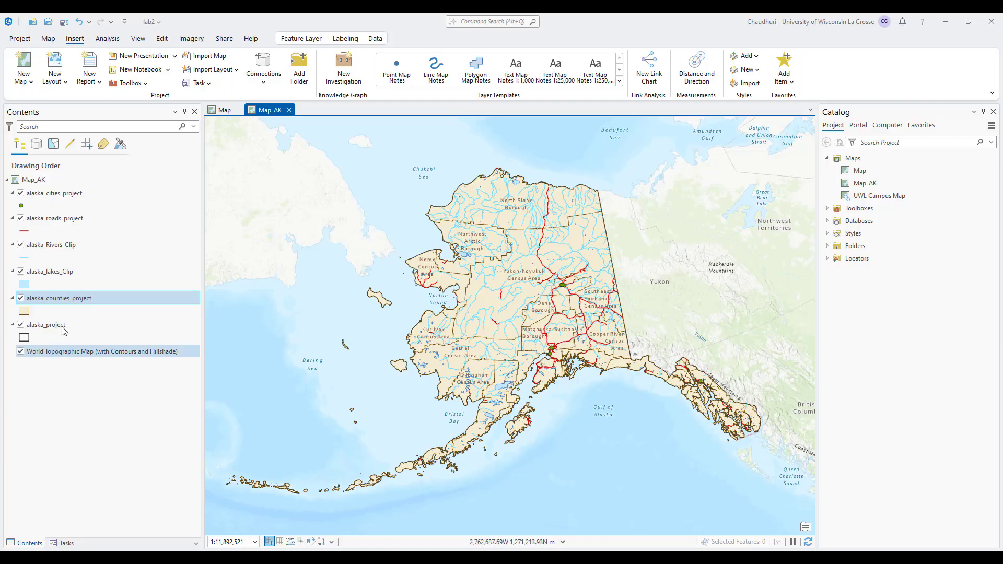
# Label alaska_counties_project by County name using the Land Parcel placement style.
pyautogui.rightClick(83, 302)
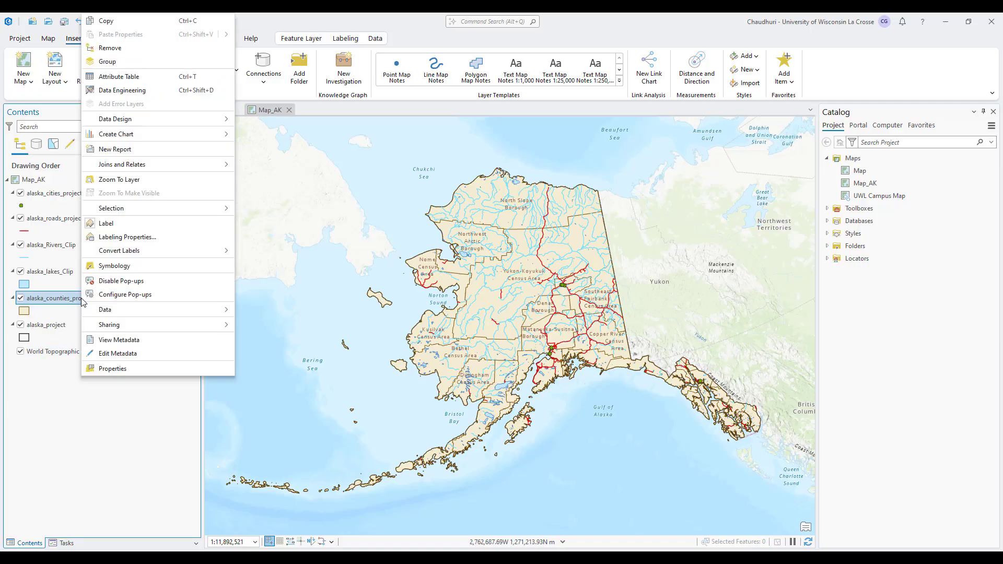
pyautogui.click(70, 427)
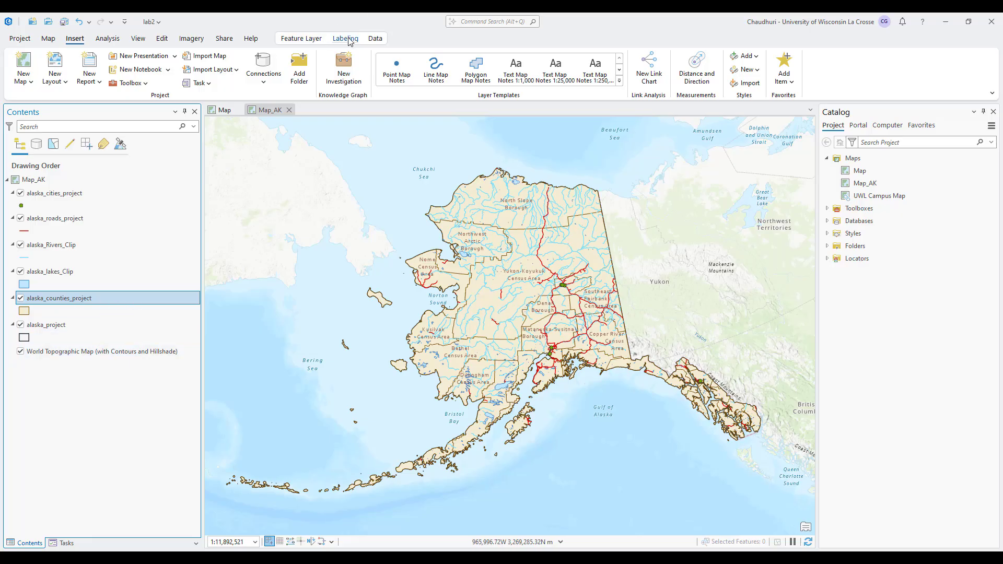
pyautogui.click(347, 40)
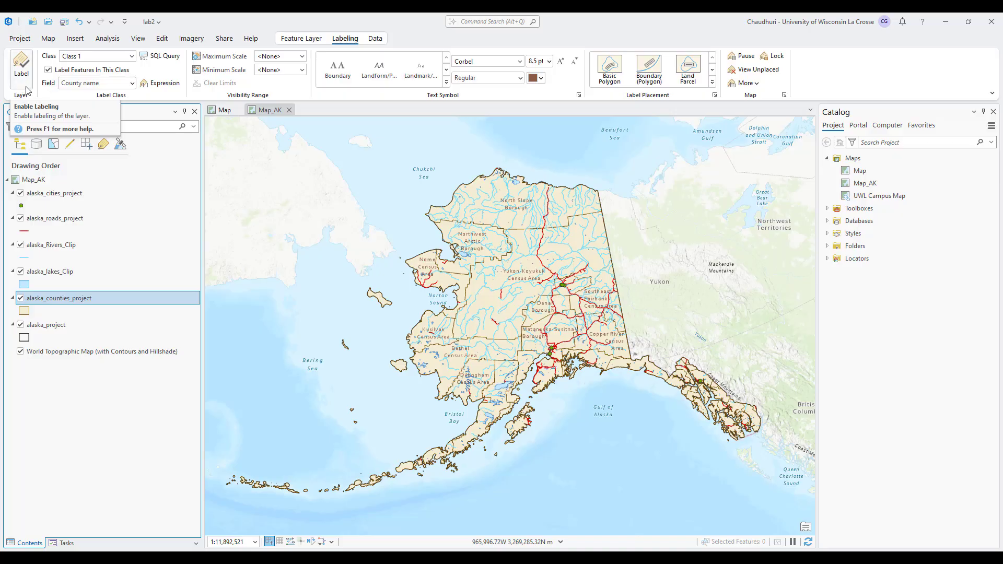
pyautogui.click(132, 84)
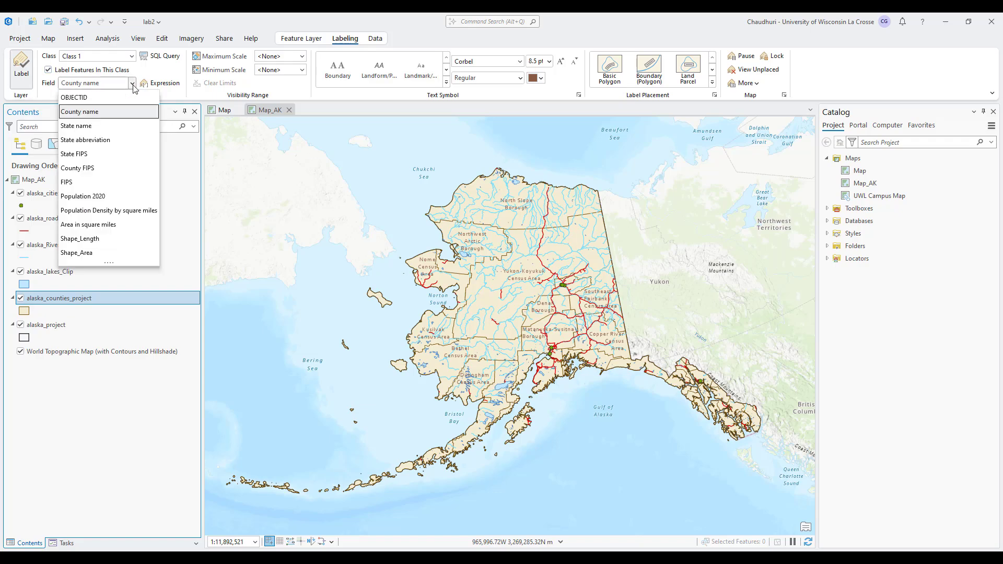
pyautogui.click(108, 116)
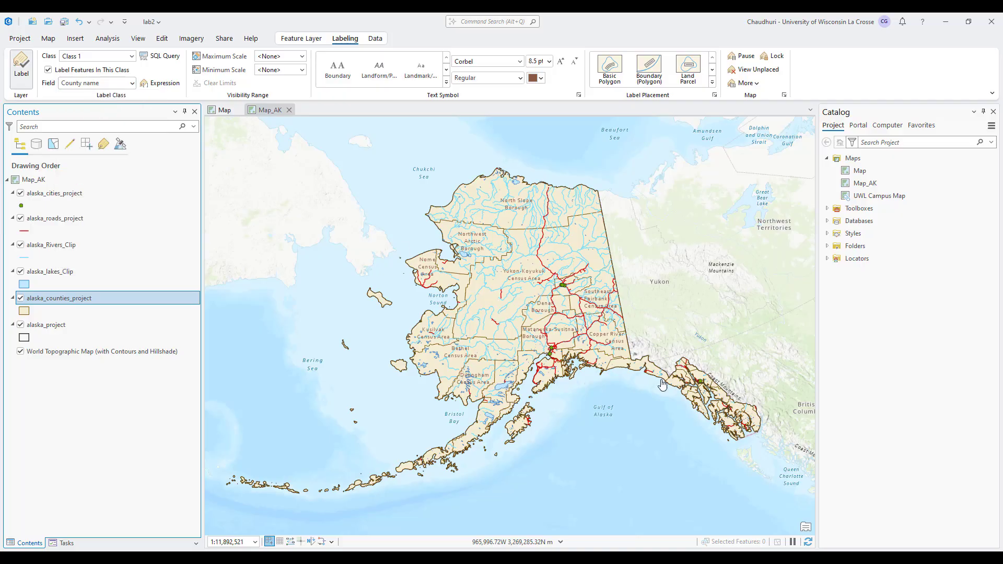
pyautogui.click(691, 79)
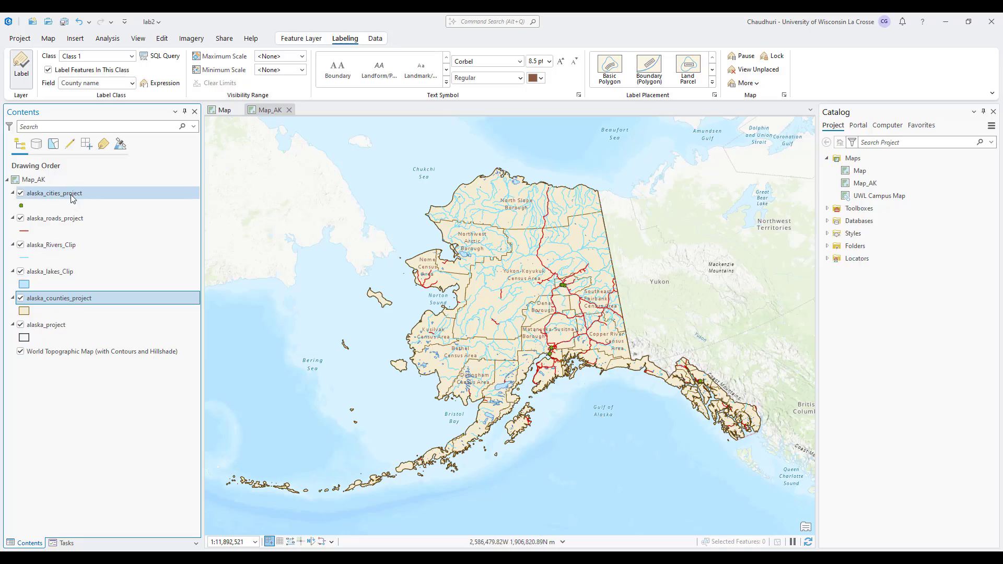
pyautogui.click(57, 193)
pyautogui.click(21, 63)
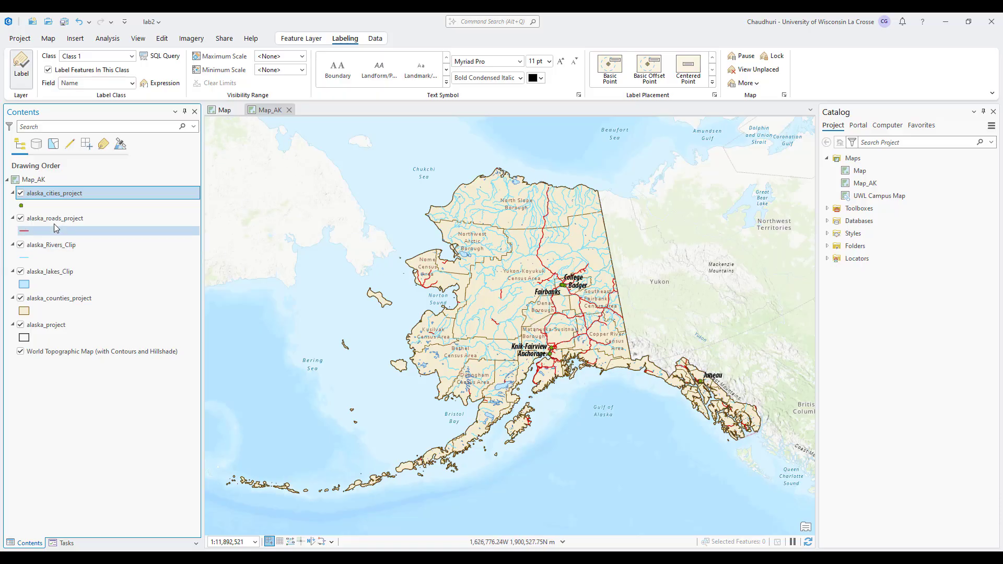
pyautogui.click(22, 76)
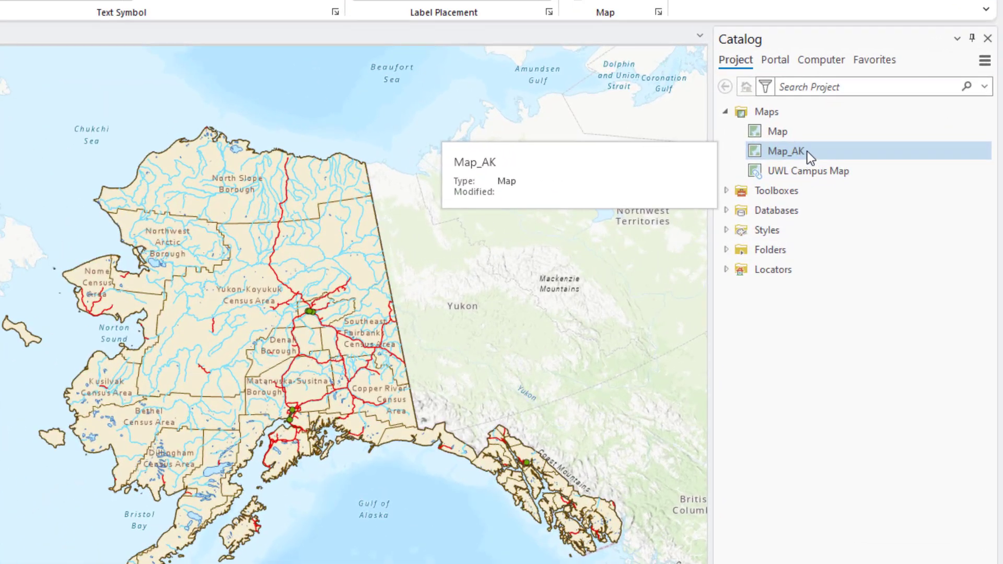
# Duplicate Map_AK and rename the copy to Map_AK1_fairbanks.
pyautogui.rightClick(808, 152)
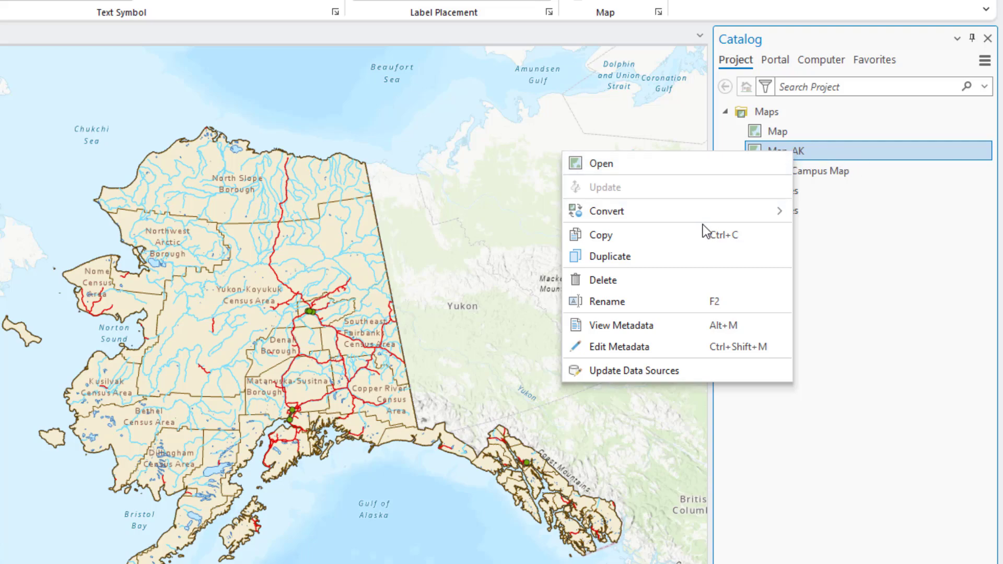
pyautogui.click(699, 253)
pyautogui.click(824, 173)
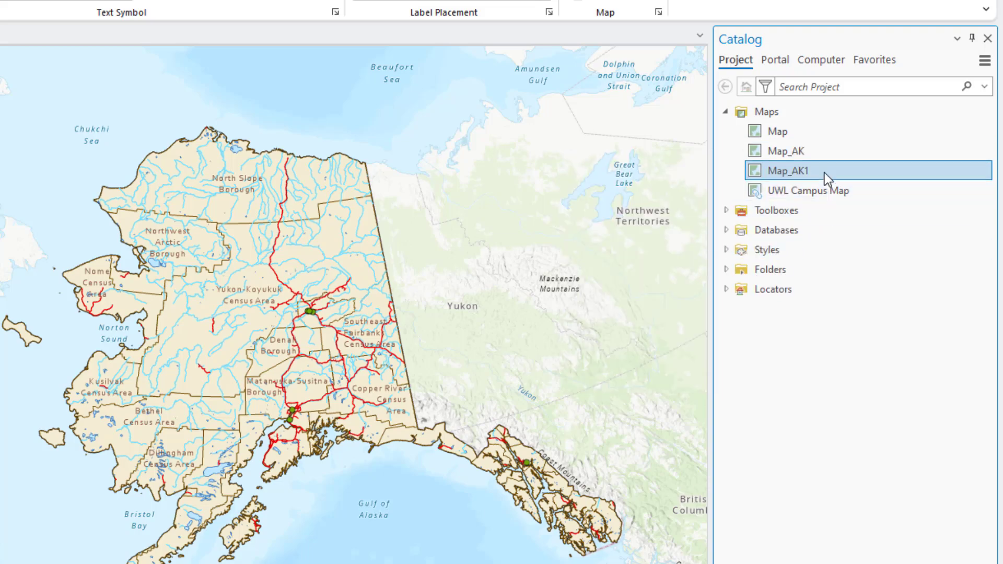
pyautogui.rightClick(823, 174)
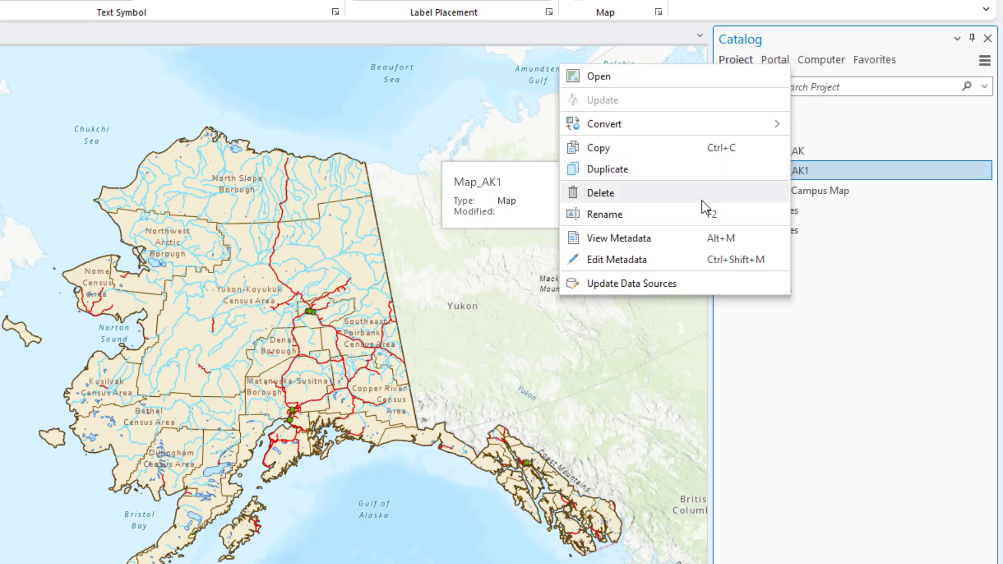
pyautogui.click(696, 213)
pyautogui.click(837, 176)
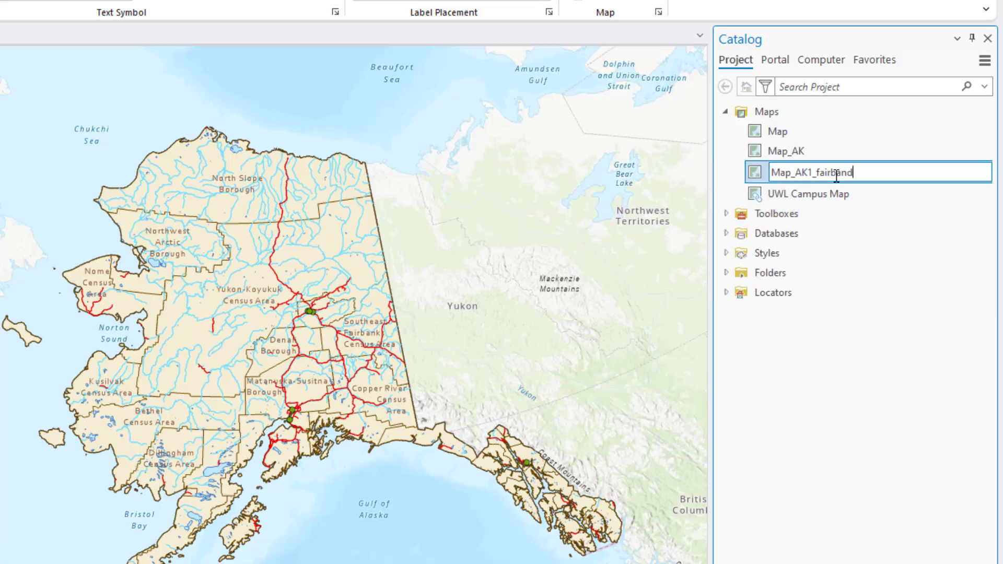
pyautogui.press('Return')
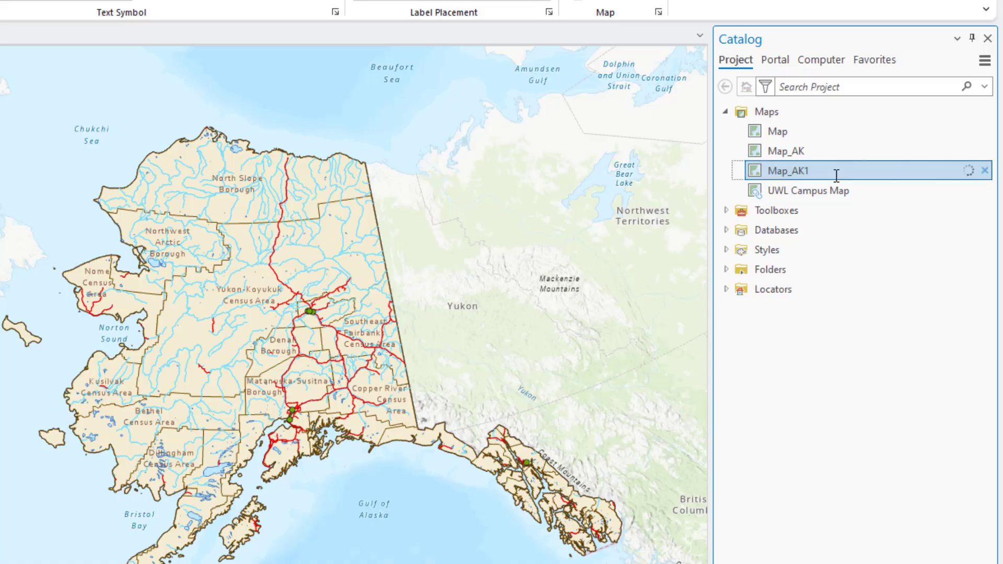
# Duplicate Map_AK1_fairbanks to make the next map copy.
pyautogui.rightClick(835, 177)
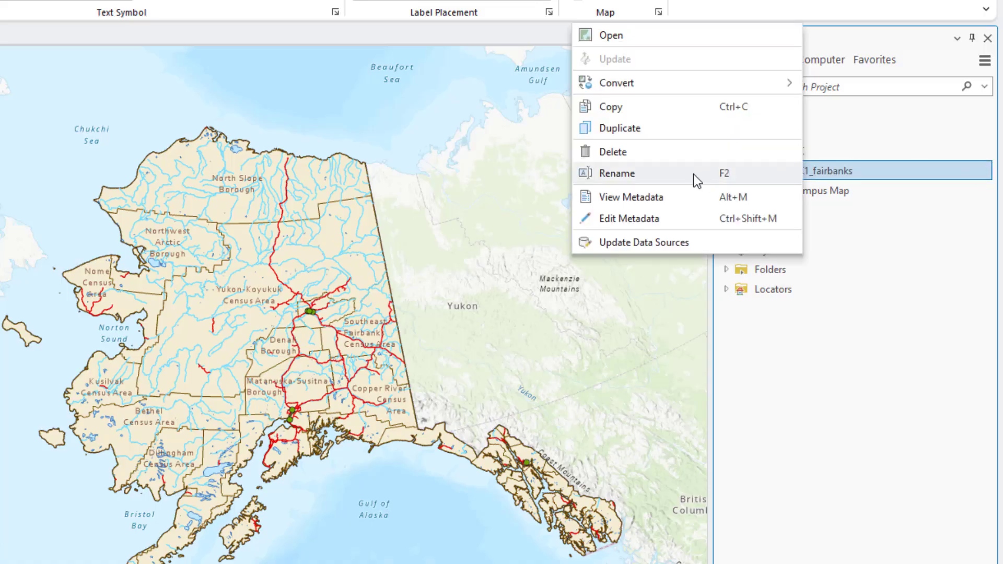
pyautogui.click(684, 132)
pyautogui.rightClick(838, 193)
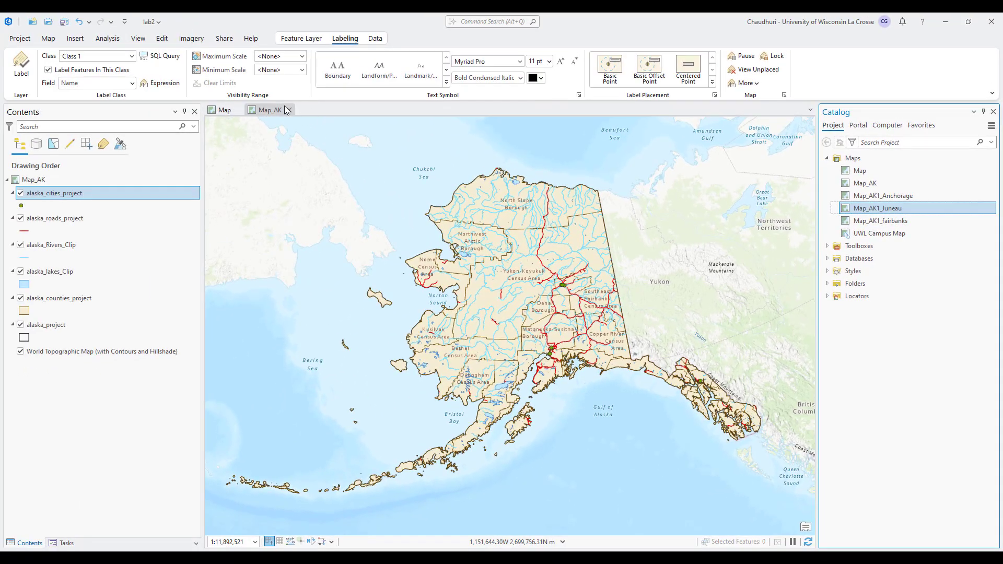
# Create a new ANSI Landscape Letter layout.
pyautogui.click(75, 40)
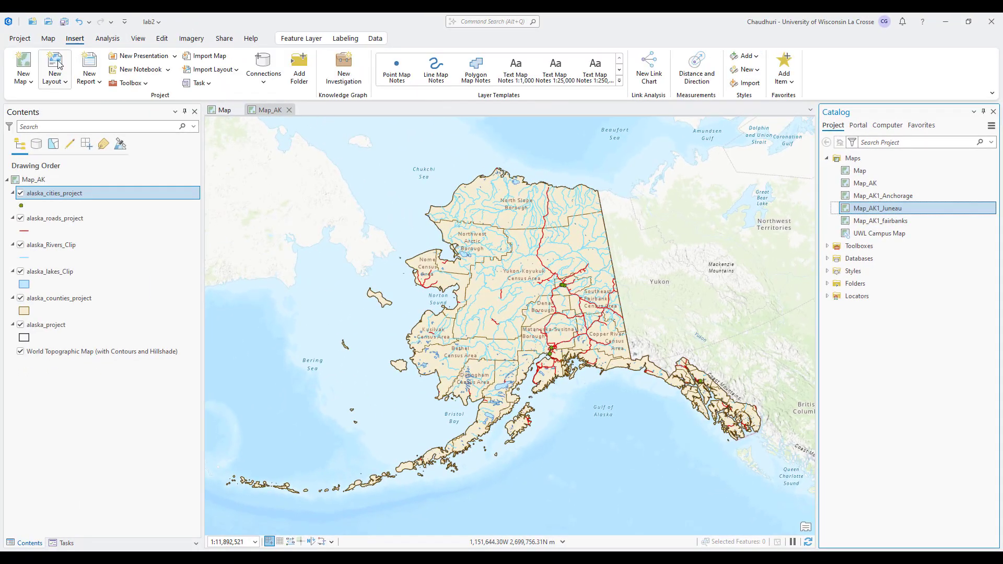
pyautogui.click(59, 65)
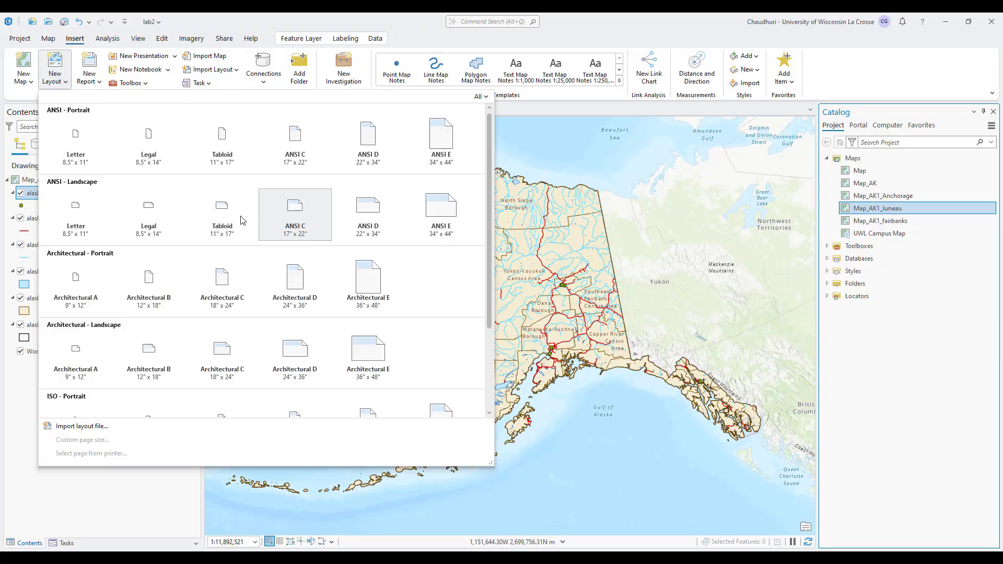
pyautogui.click(91, 235)
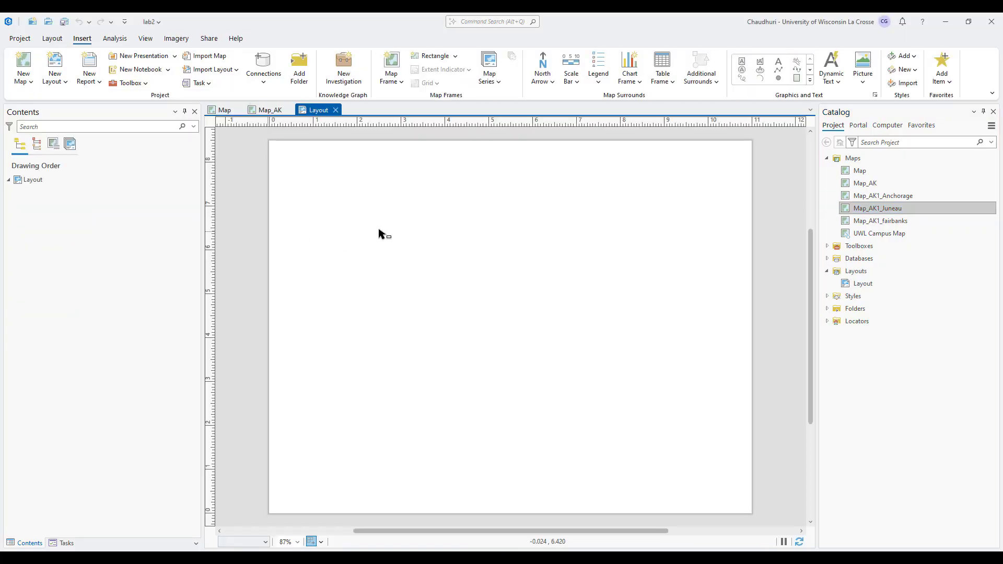
# Draw a Map_AK map frame on the page's left side, then return to the Map_AK map.
pyautogui.click(393, 79)
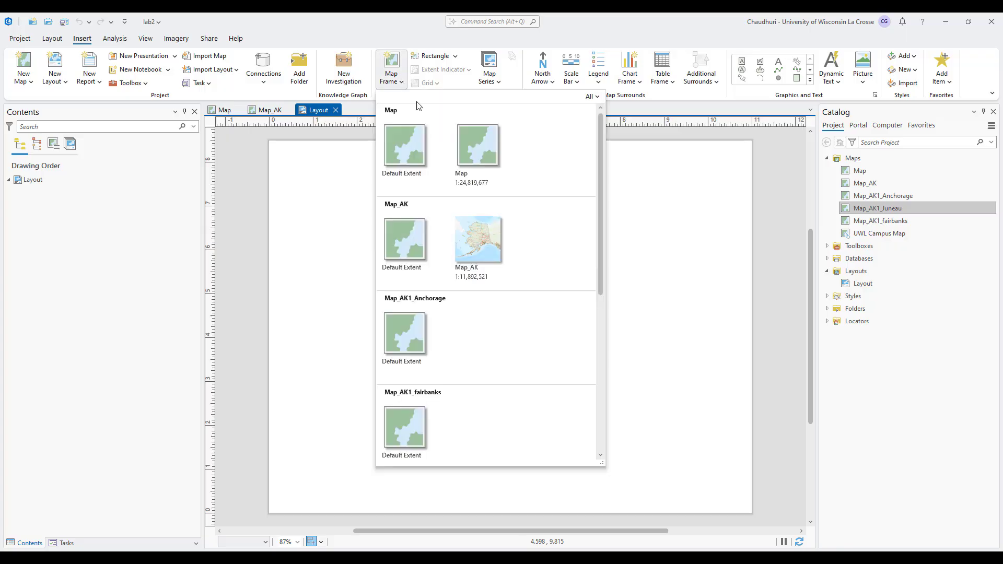
pyautogui.click(479, 243)
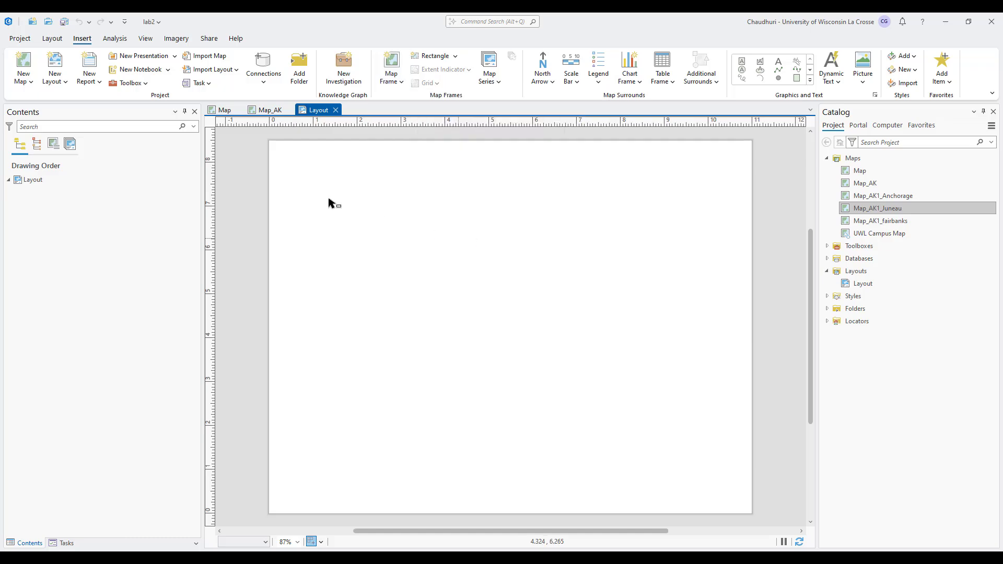
pyautogui.moveTo(284, 153); pyautogui.dragTo(583, 498)
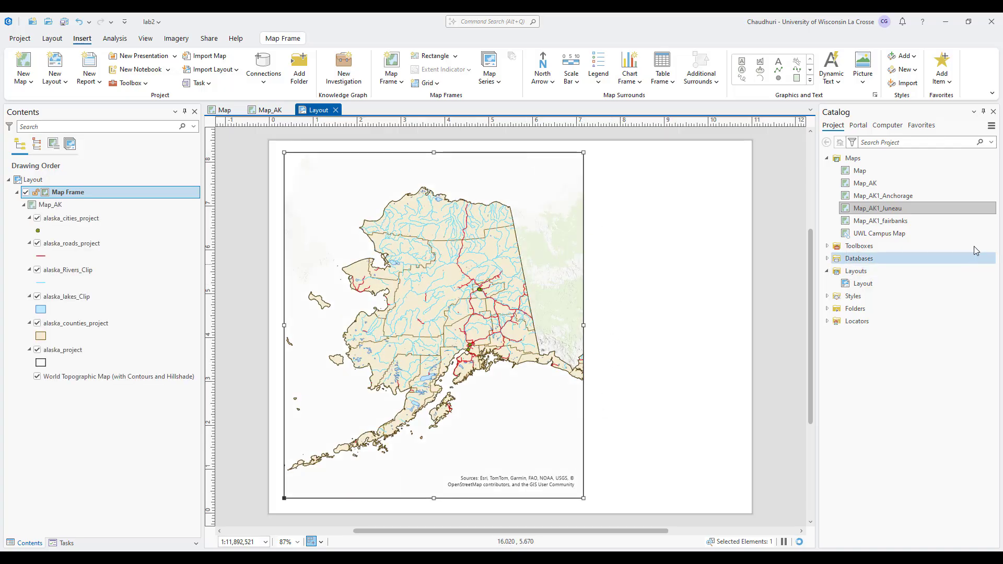
pyautogui.click(267, 109)
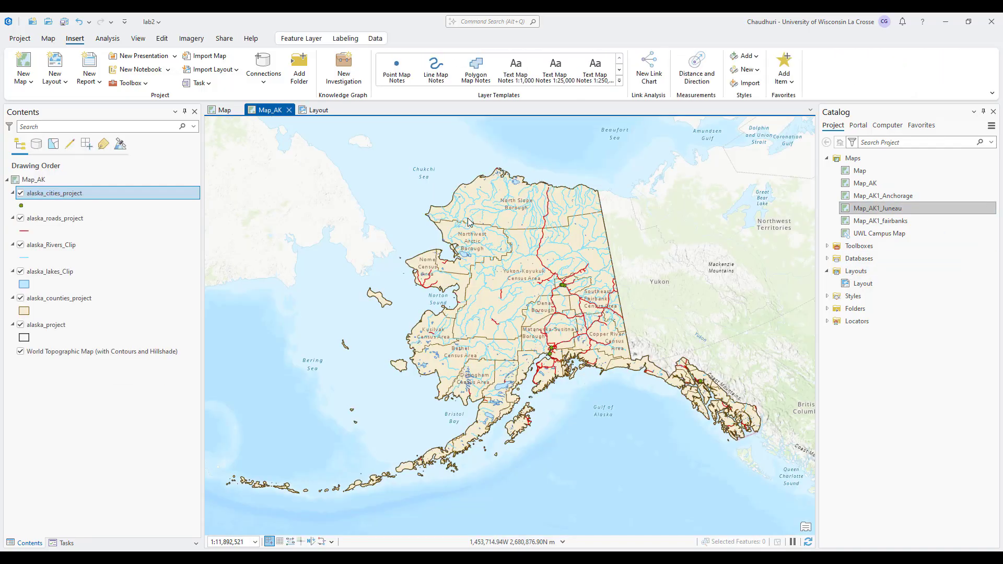
# Open the Map_AK1_Anchorage map and zoom in closely on Anchorage.
pyautogui.rightClick(895, 207)
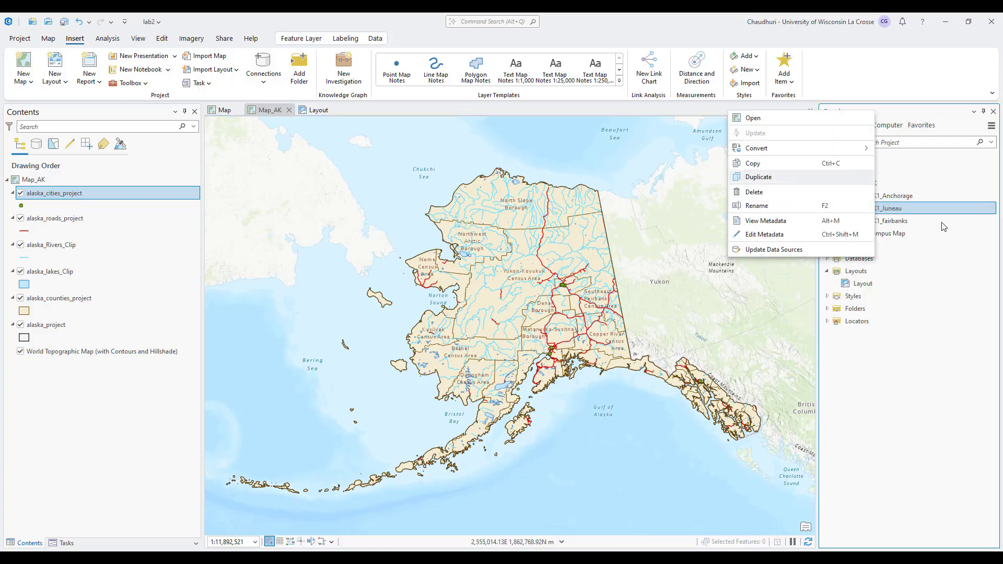
pyautogui.rightClick(905, 196)
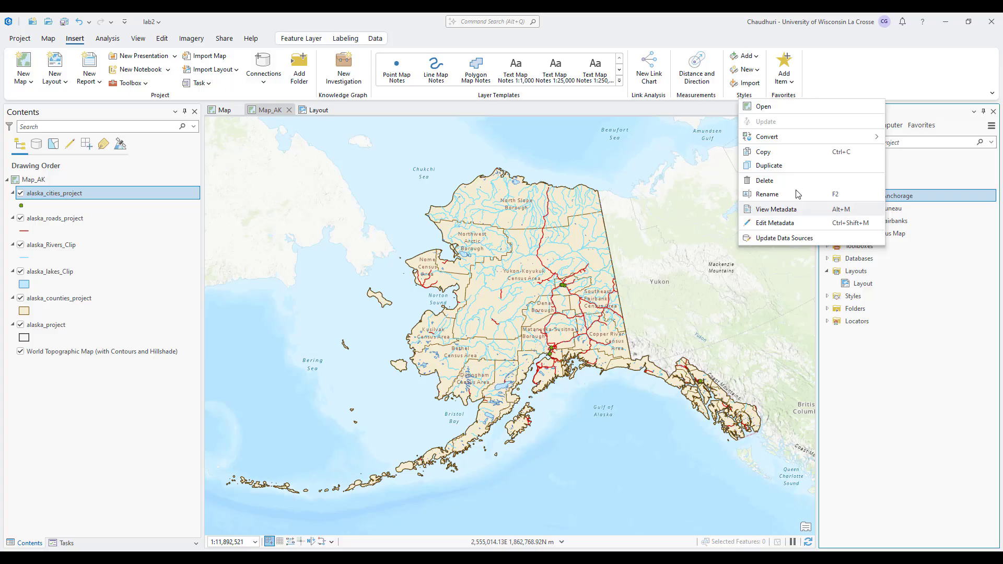
pyautogui.click(768, 107)
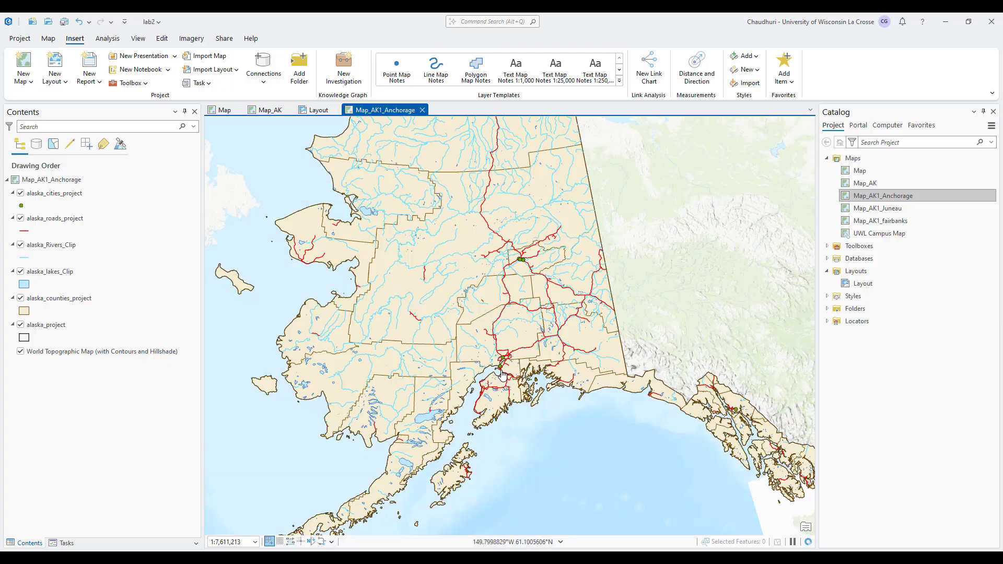
pyautogui.scroll(3, 501, 373)
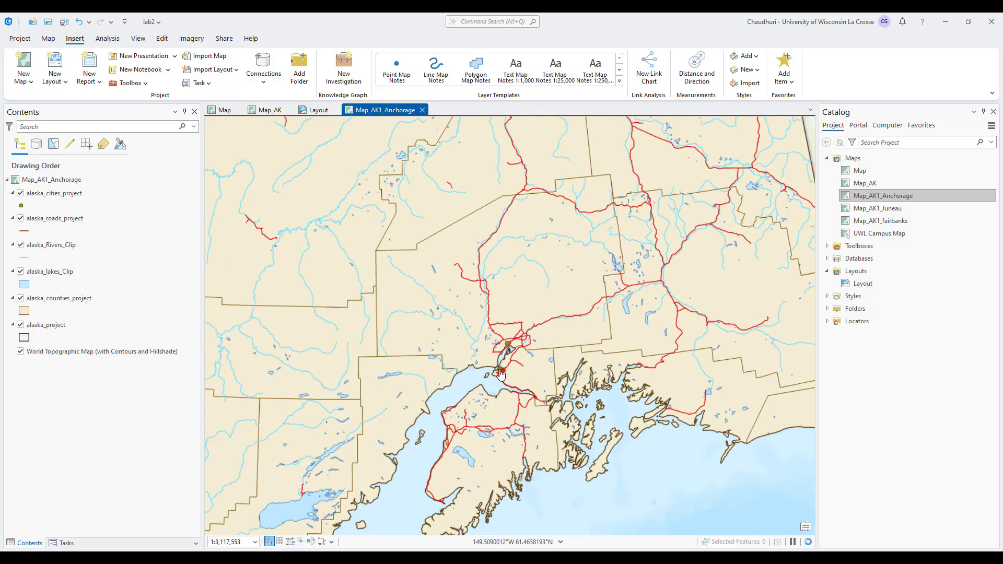
pyautogui.scroll(5, 502, 373)
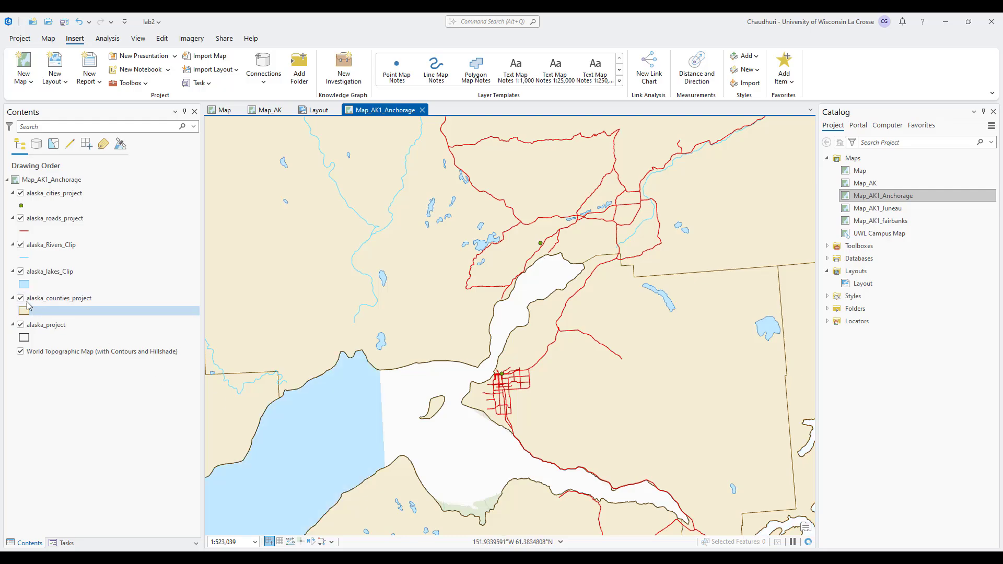
pyautogui.click(64, 196)
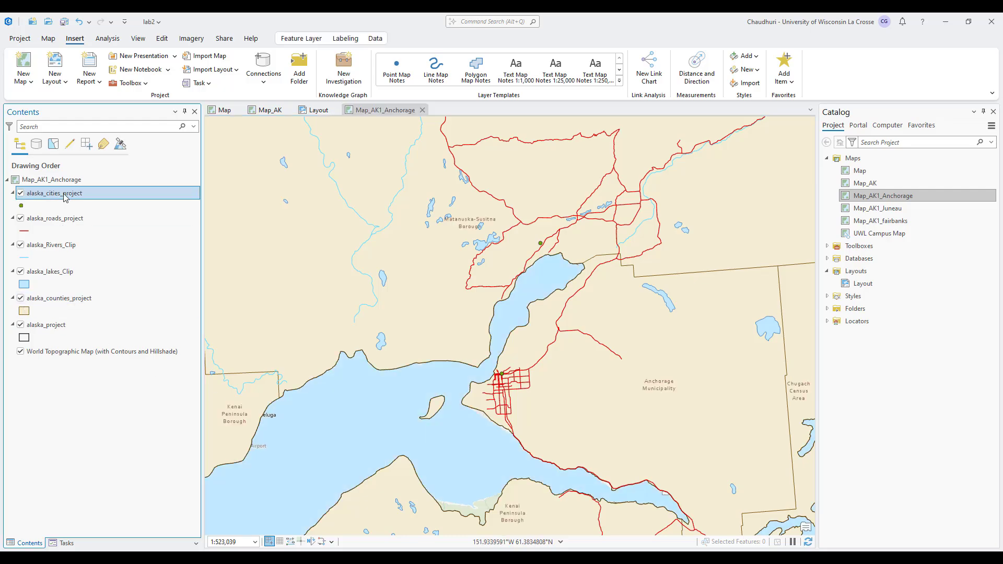
# Turn on labels for alaska_cities_project and enlarge them to 14 pt.
pyautogui.rightClick(64, 196)
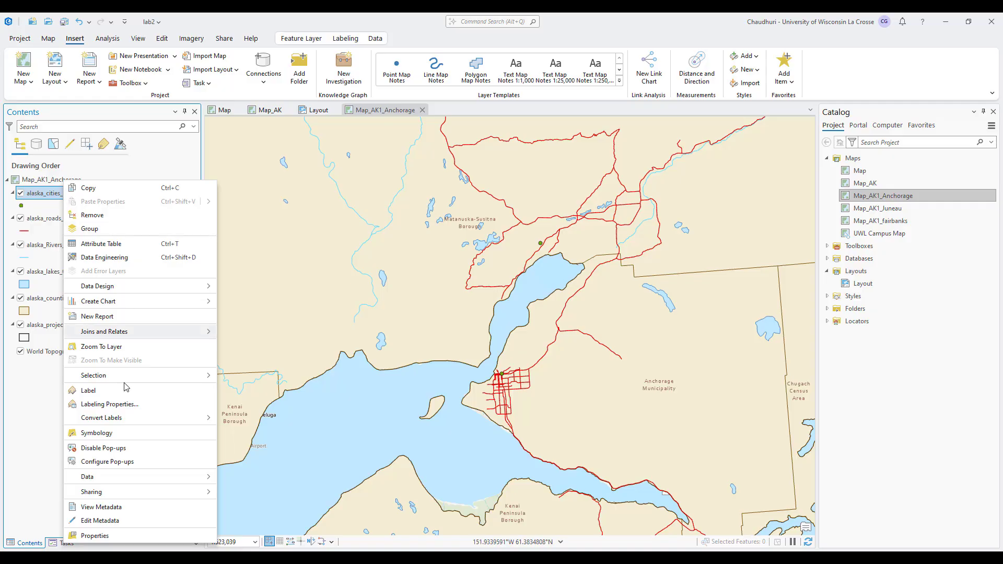
pyautogui.click(119, 400)
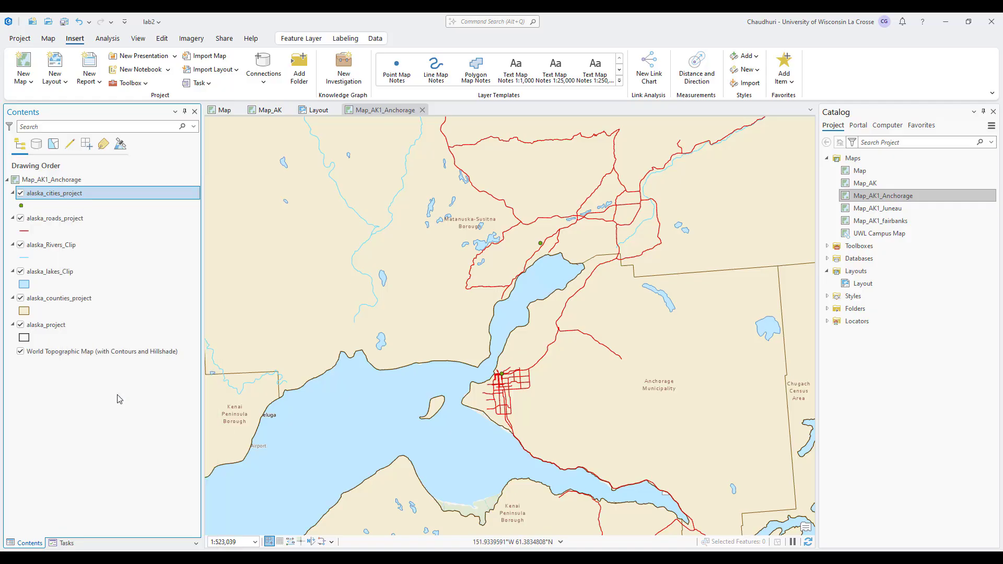
pyautogui.click(346, 39)
pyautogui.click(561, 62)
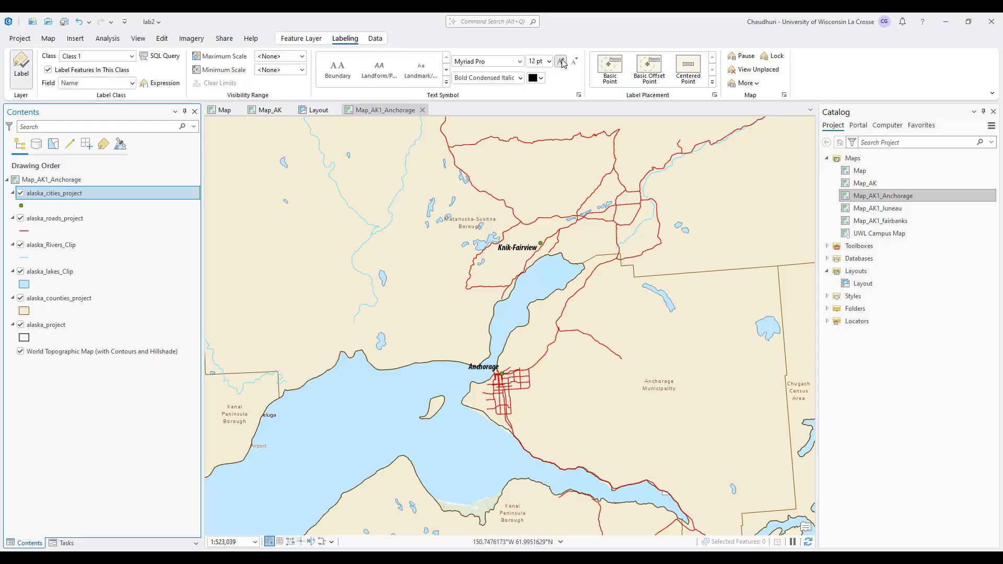
pyautogui.click(561, 62)
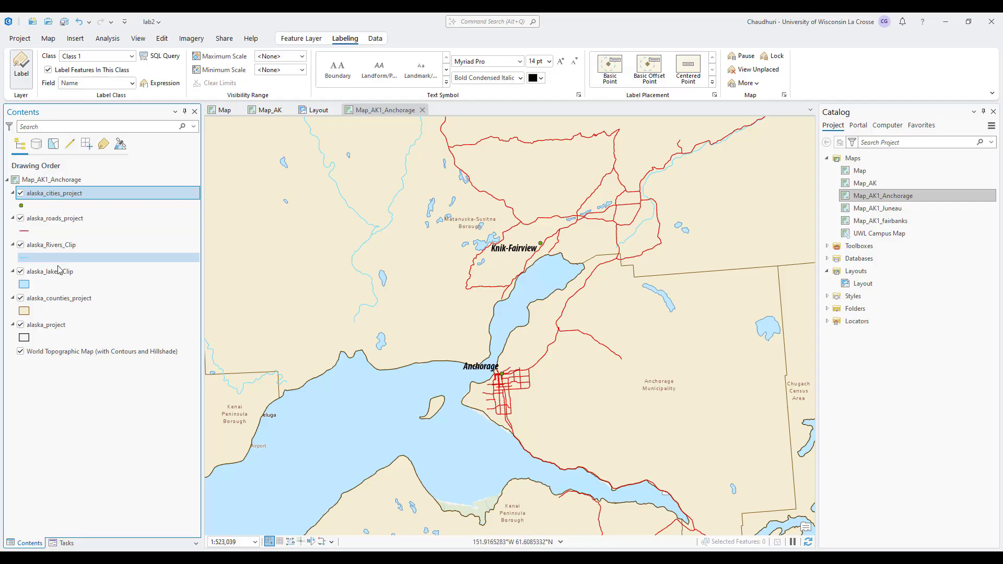
# Enlarge the alaska_counties_project county name labels to 11 pt.
pyautogui.click(188, 298)
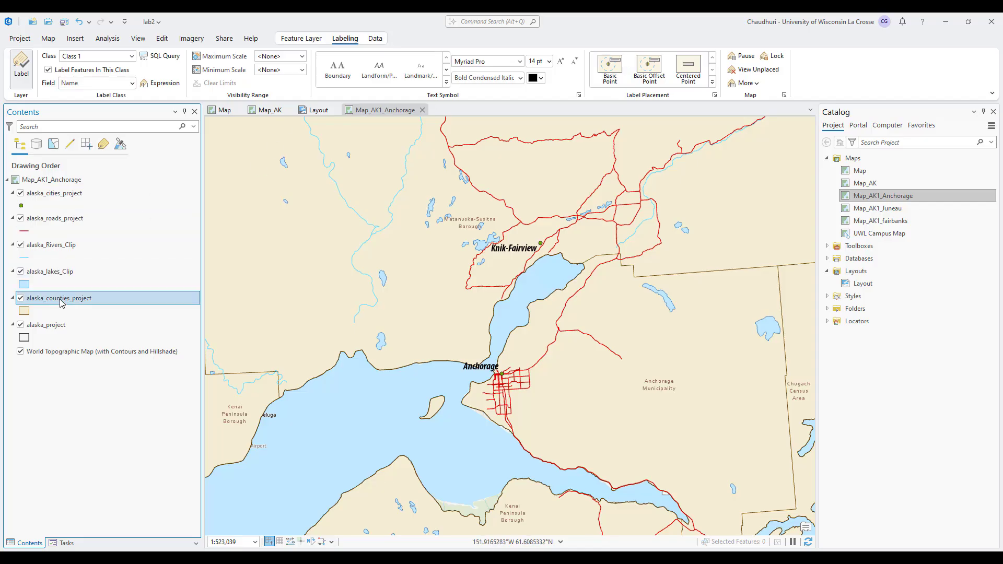
pyautogui.click(561, 62)
pyautogui.click(561, 62)
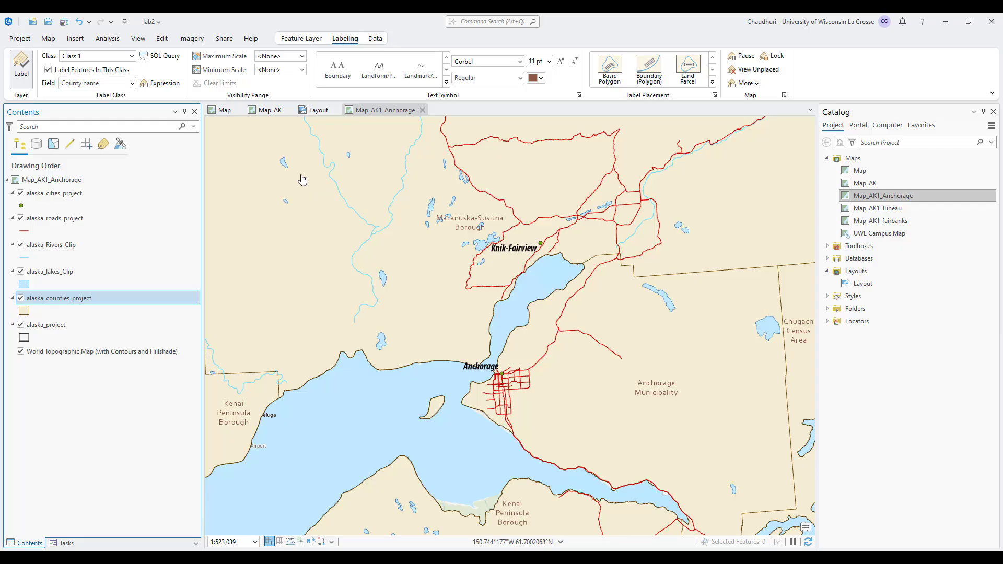
# On the layout, drag the Map_AK frame's right edge further to the right.
pyautogui.click(323, 111)
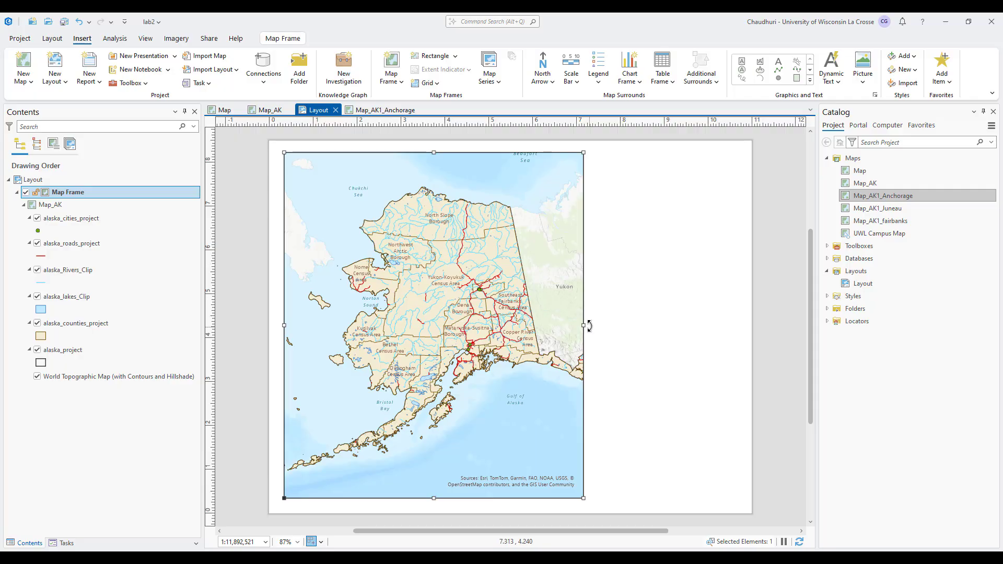
pyautogui.moveTo(583, 325)
pyautogui.mouseDown()
pyautogui.moveTo(640, 335)
pyautogui.moveTo(602, 333)
pyautogui.mouseUp()
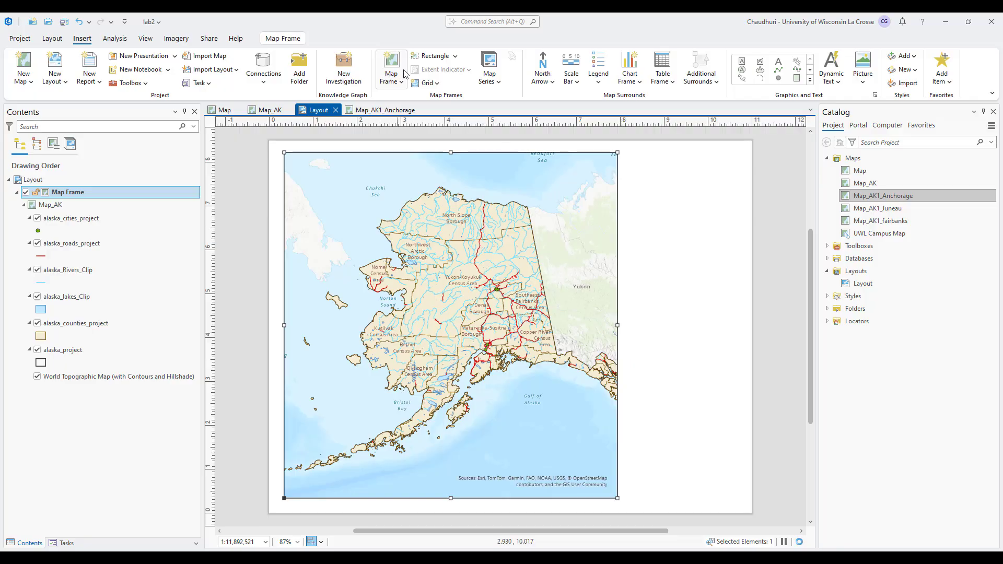
# Add a Map_AK1_Anchorage map frame and position it over the Alaska map's lower right.
pyautogui.click(405, 84)
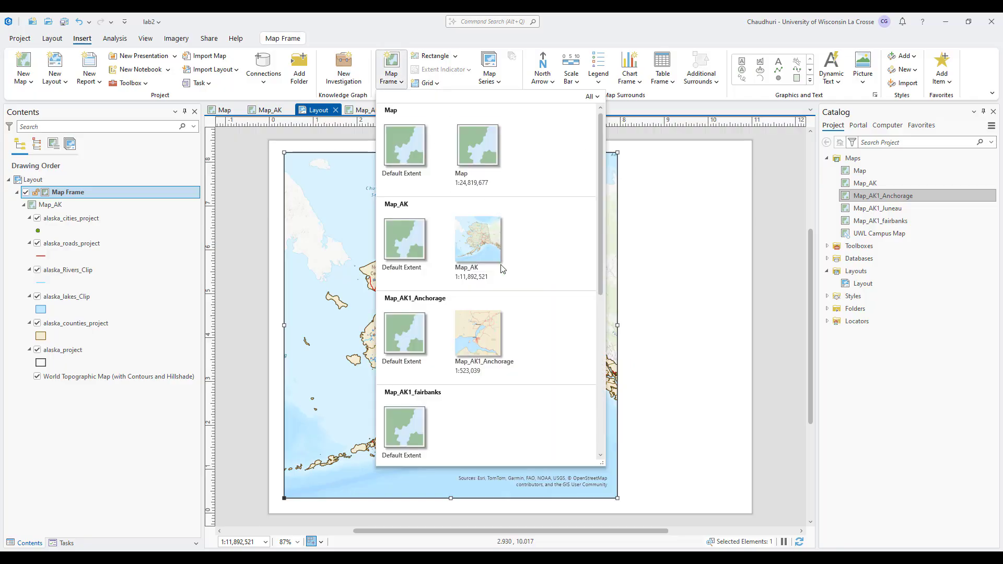
pyautogui.click(478, 333)
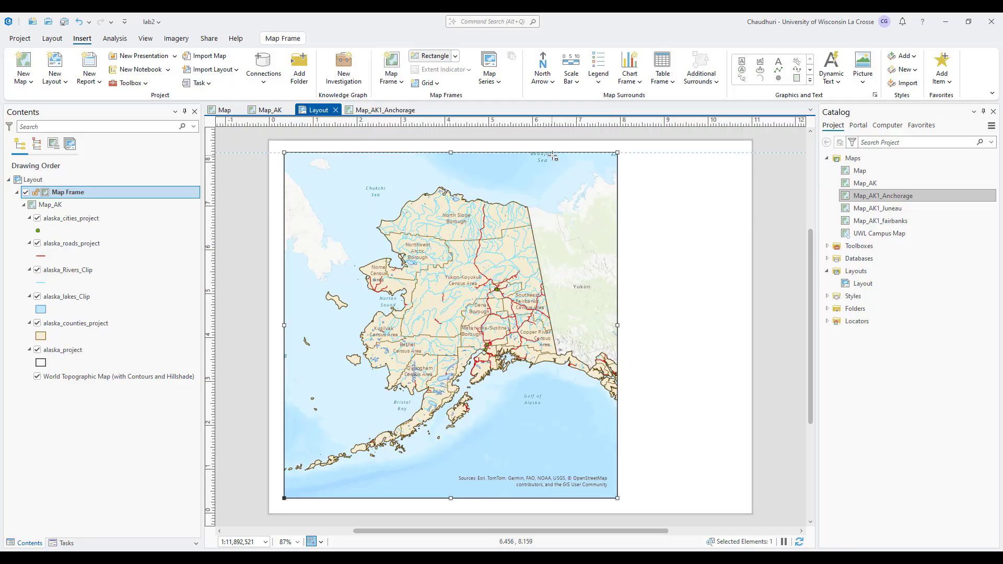
pyautogui.moveTo(550, 153); pyautogui.dragTo(708, 277)
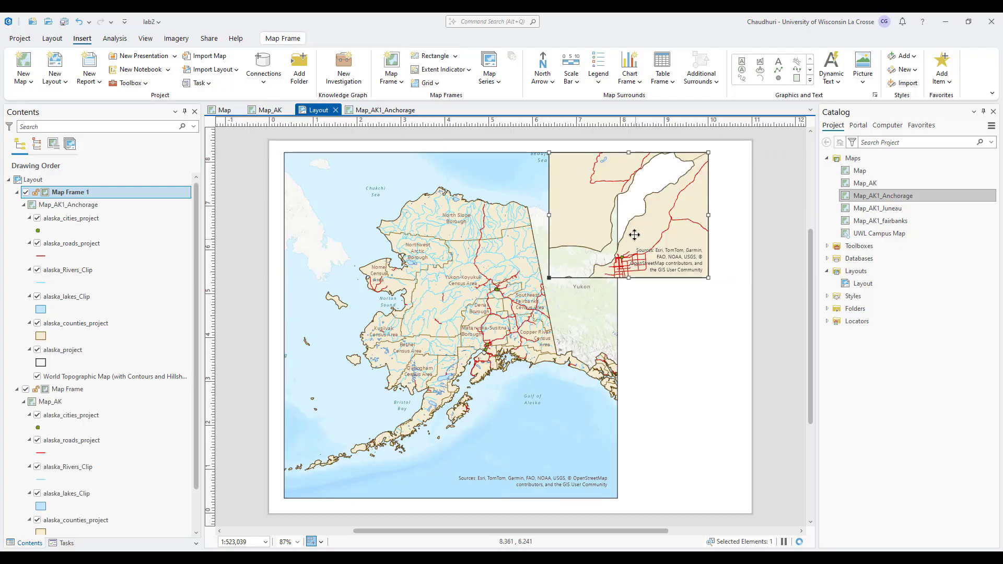
pyautogui.moveTo(625, 235)
pyautogui.mouseDown()
pyautogui.moveTo(577, 408)
pyautogui.moveTo(544, 456)
pyautogui.moveTo(548, 471)
pyautogui.mouseUp()
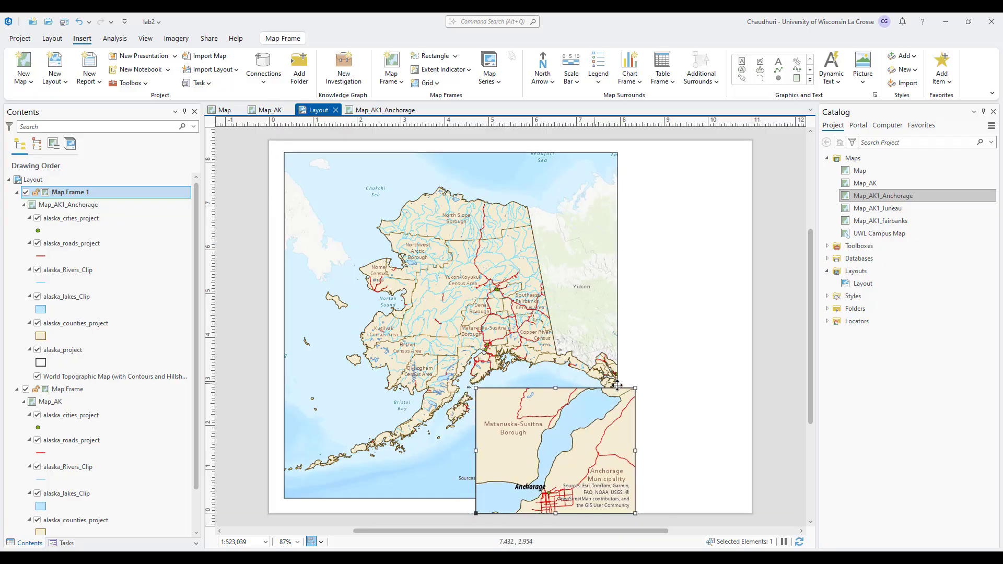
pyautogui.moveTo(583, 426); pyautogui.dragTo(590, 403)
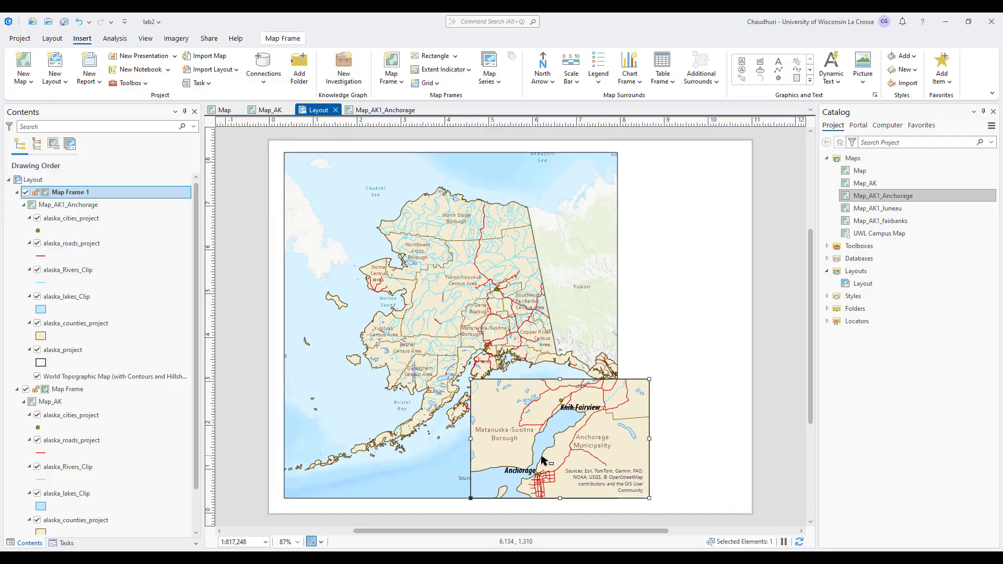
pyautogui.moveTo(542, 455); pyautogui.dragTo(569, 456)
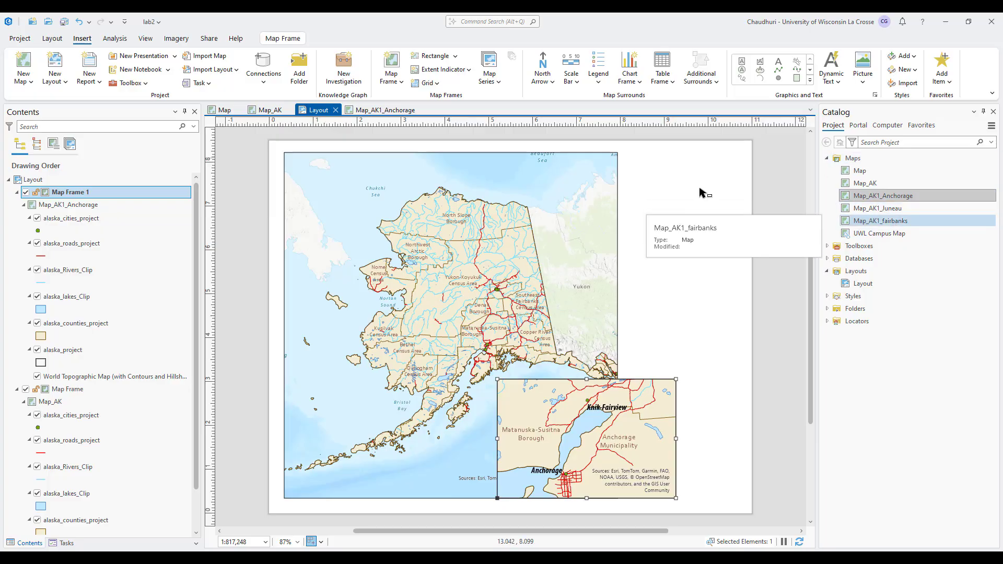
# Open Map_AK1_fairbanks and label its cities College, Fairbanks and Badger at 14 pt.
pyautogui.click(396, 110)
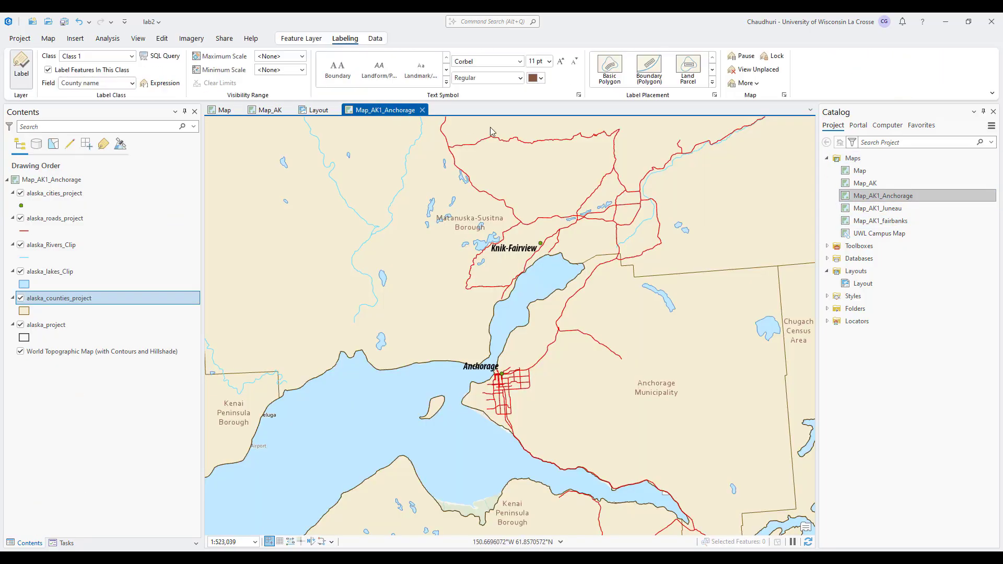
pyautogui.rightClick(894, 225)
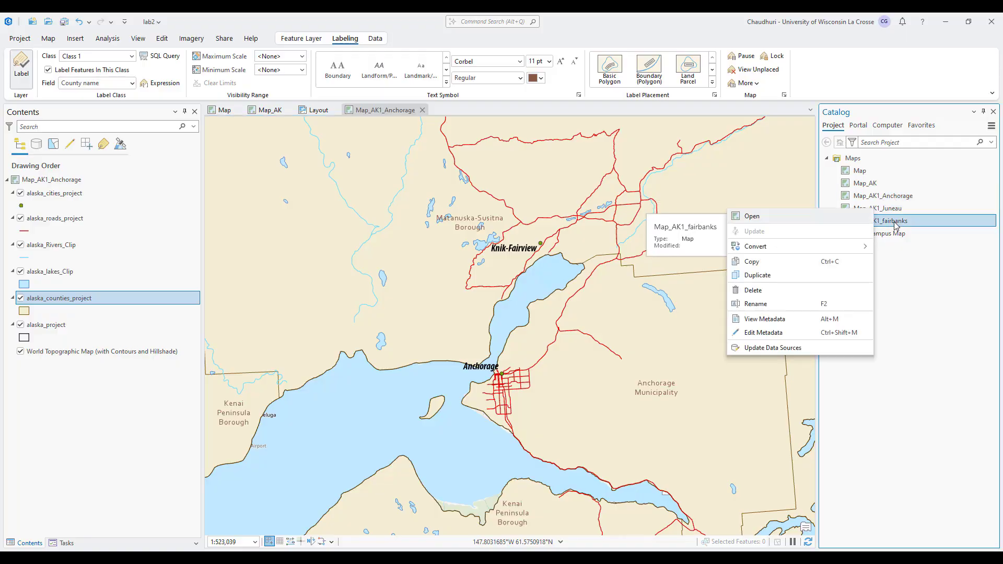
pyautogui.click(812, 215)
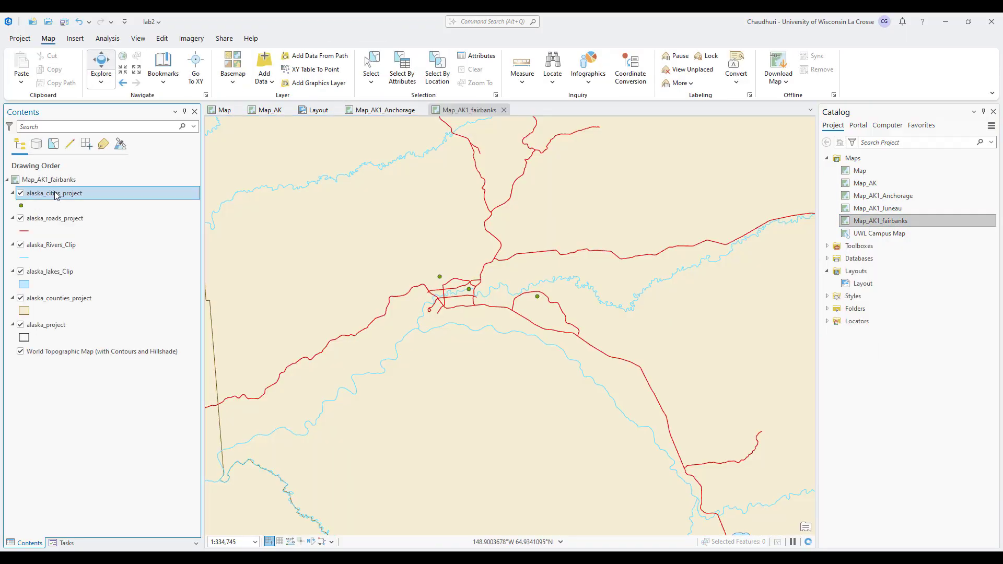
pyautogui.rightClick(56, 193)
pyautogui.click(83, 391)
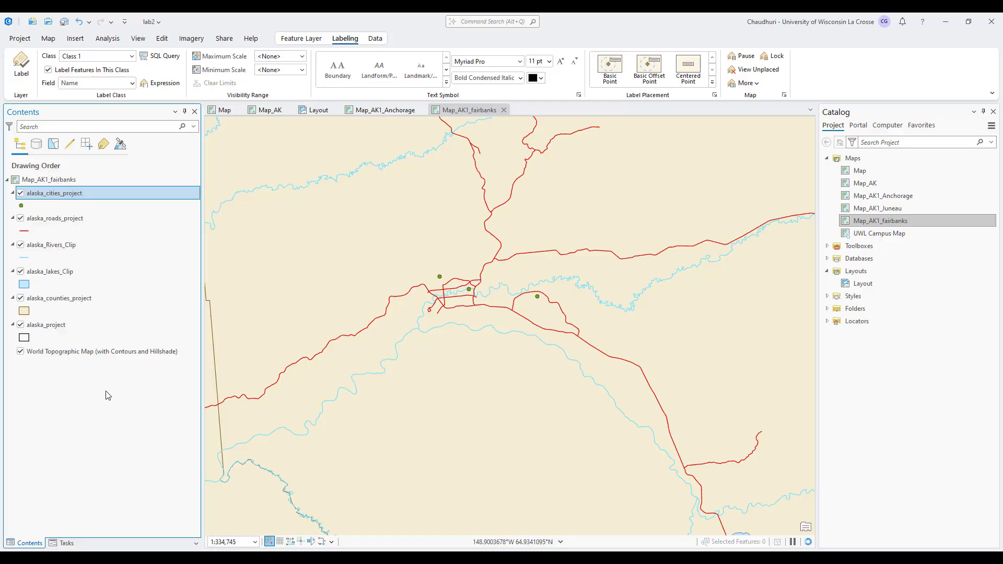
pyautogui.scroll(2, 561, 285)
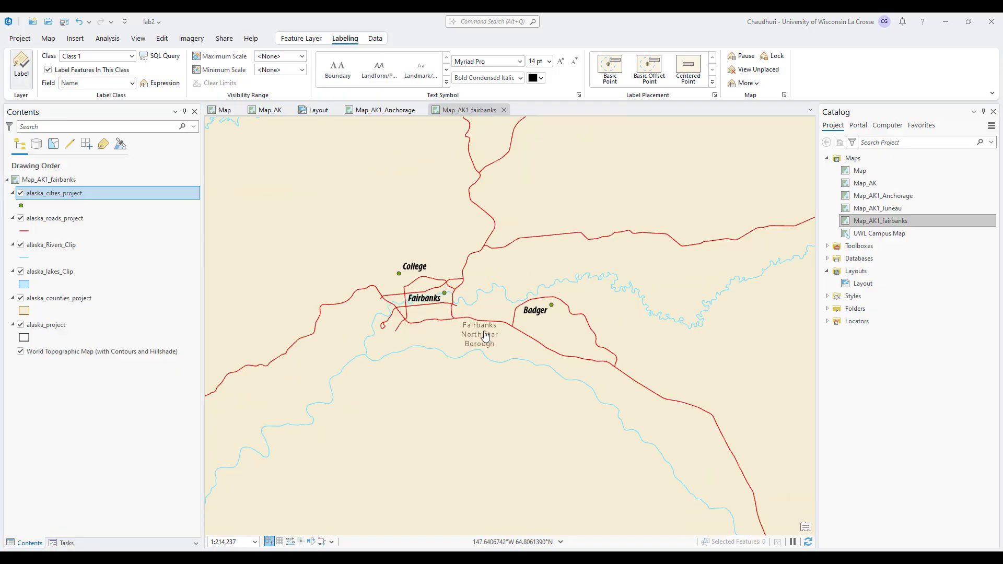
pyautogui.click(314, 112)
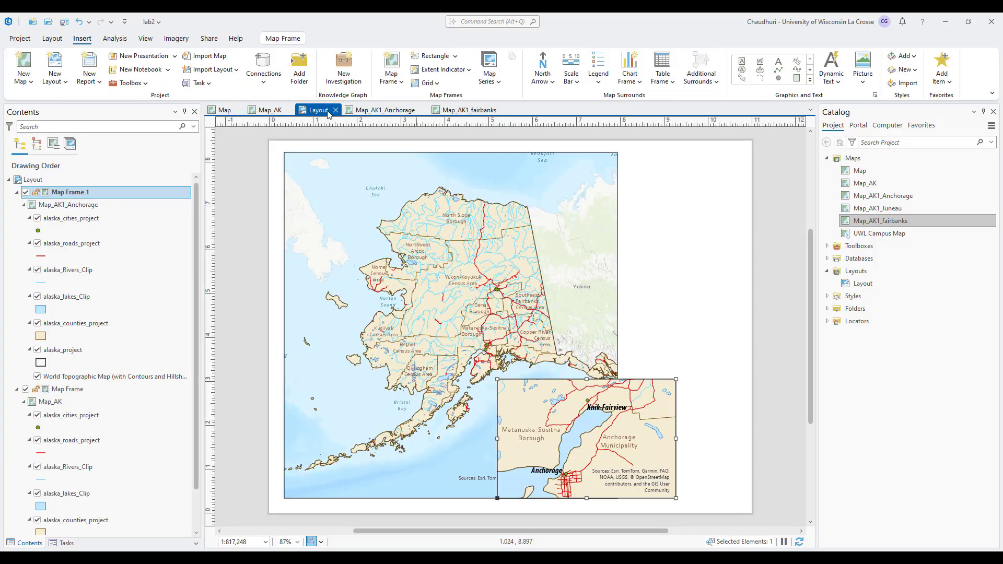
# Insert a Map_AK1_fairbanks map frame at the page's upper right.
pyautogui.click(398, 63)
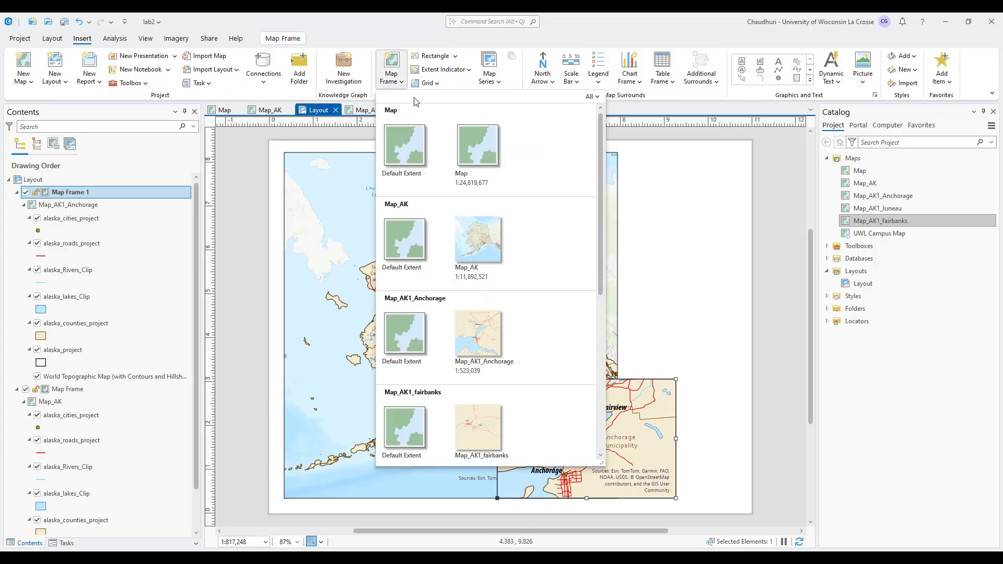
pyautogui.scroll(-1, 502, 410)
pyautogui.click(485, 398)
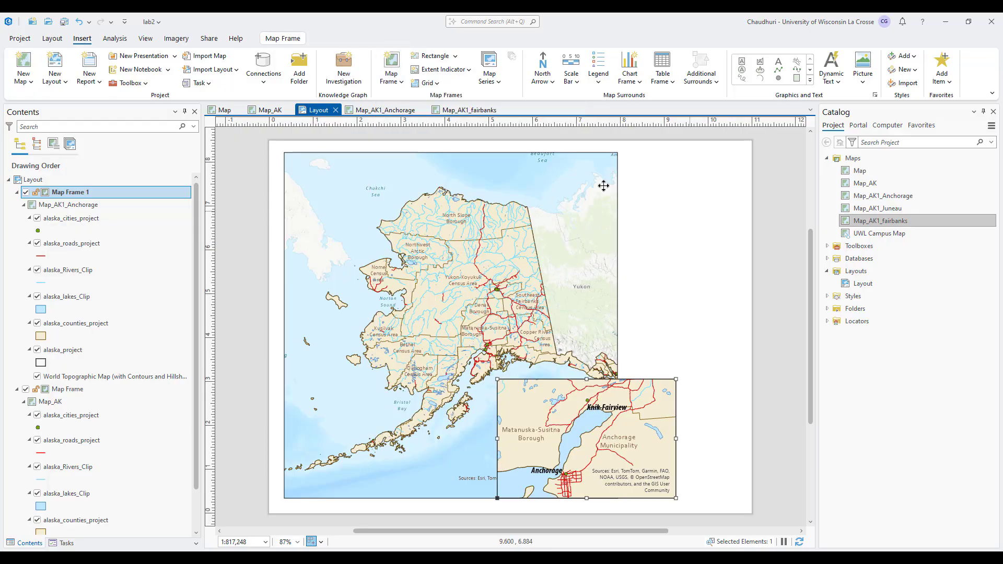
pyautogui.moveTo(538, 152); pyautogui.dragTo(699, 249)
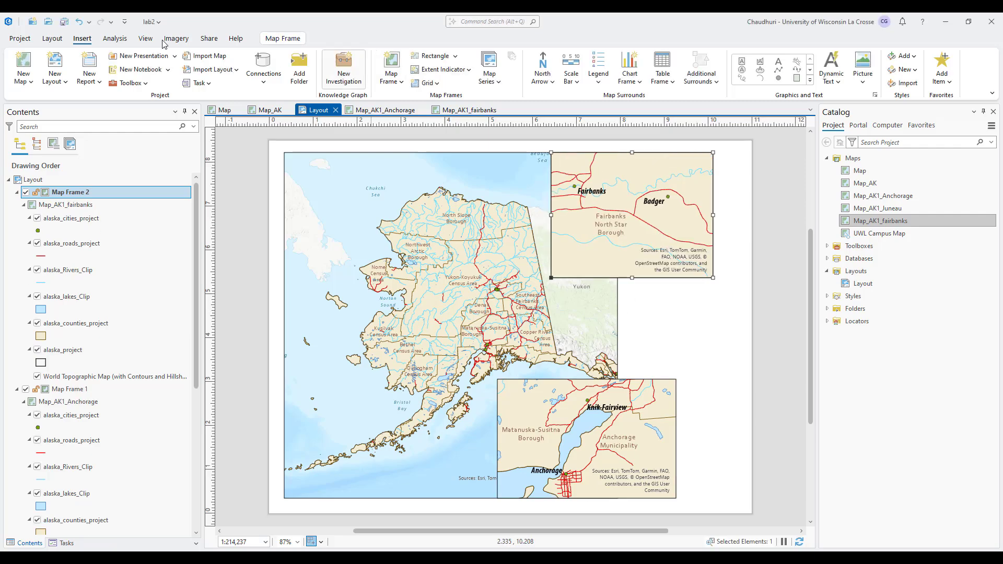
# Activate the Fairbanks frame and pan and zoom to show College, Fairbanks and Badger.
pyautogui.click(52, 38)
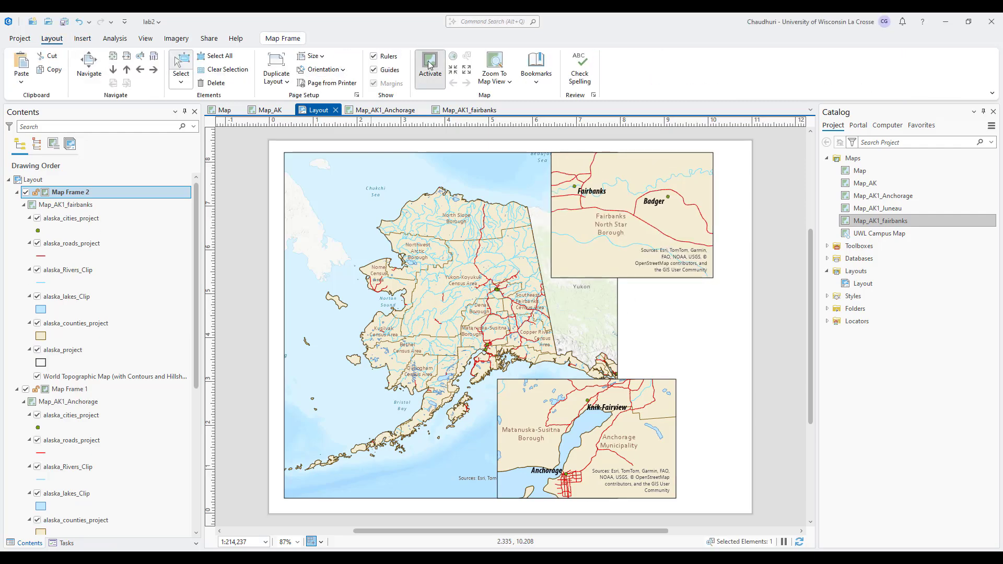
pyautogui.click(429, 76)
pyautogui.moveTo(607, 220); pyautogui.dragTo(656, 249)
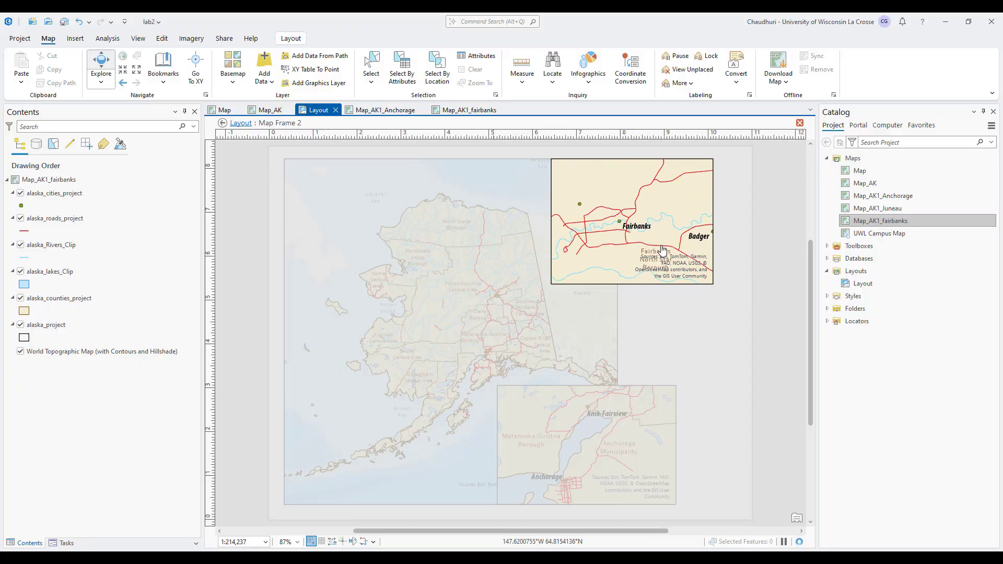
pyautogui.scroll(-2, 611, 217)
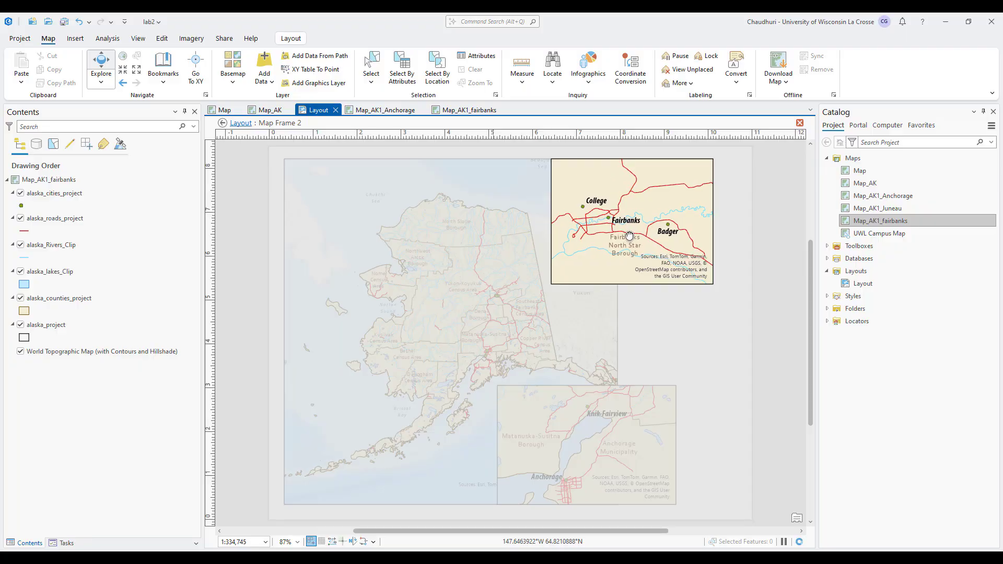
pyautogui.click(236, 123)
# Open Map_AK1_Juneau and turn on labels for alaska_cities_project.
pyautogui.click(454, 110)
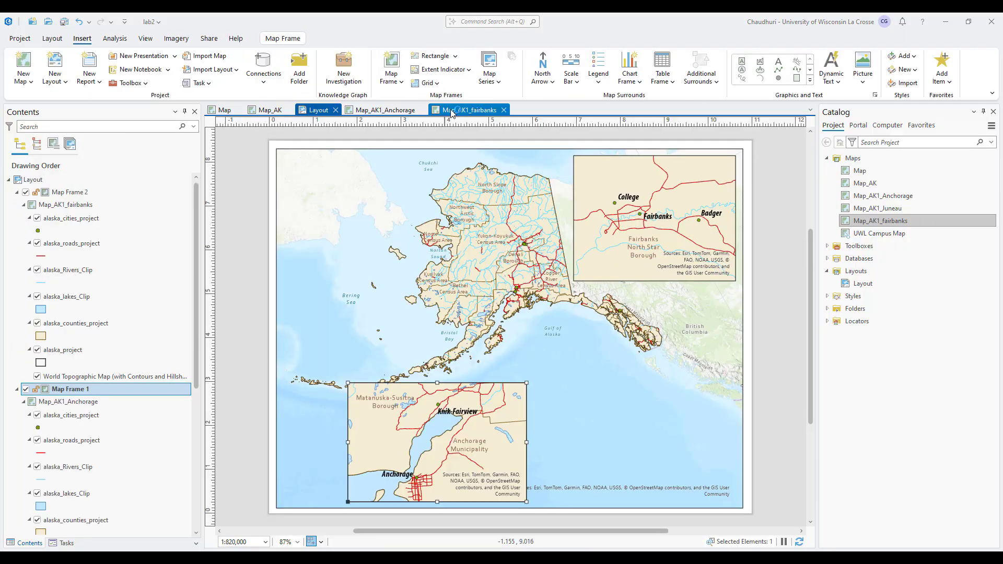
pyautogui.rightClick(888, 209)
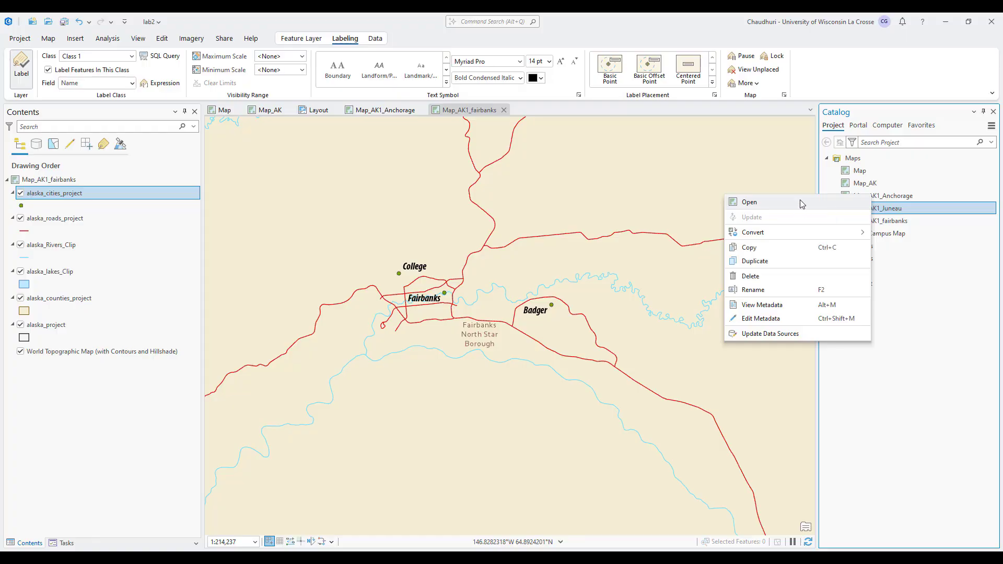
pyautogui.click(804, 203)
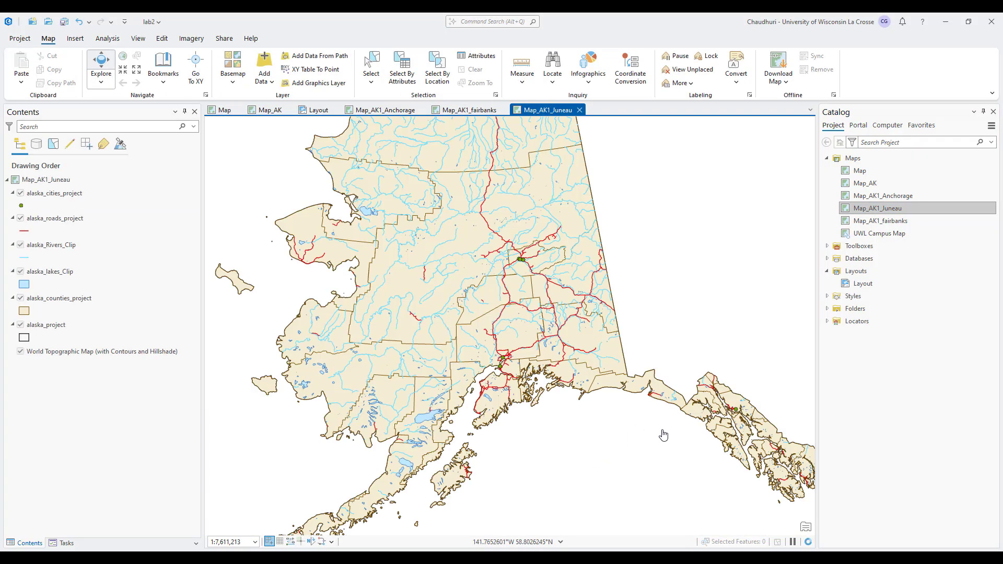
pyautogui.click(57, 193)
pyautogui.rightClick(57, 193)
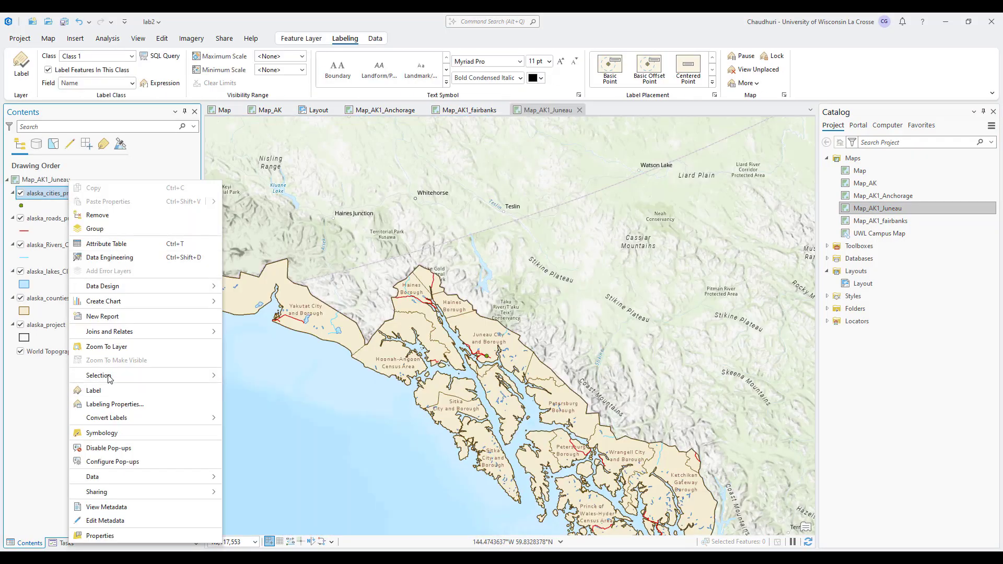
pyautogui.click(93, 390)
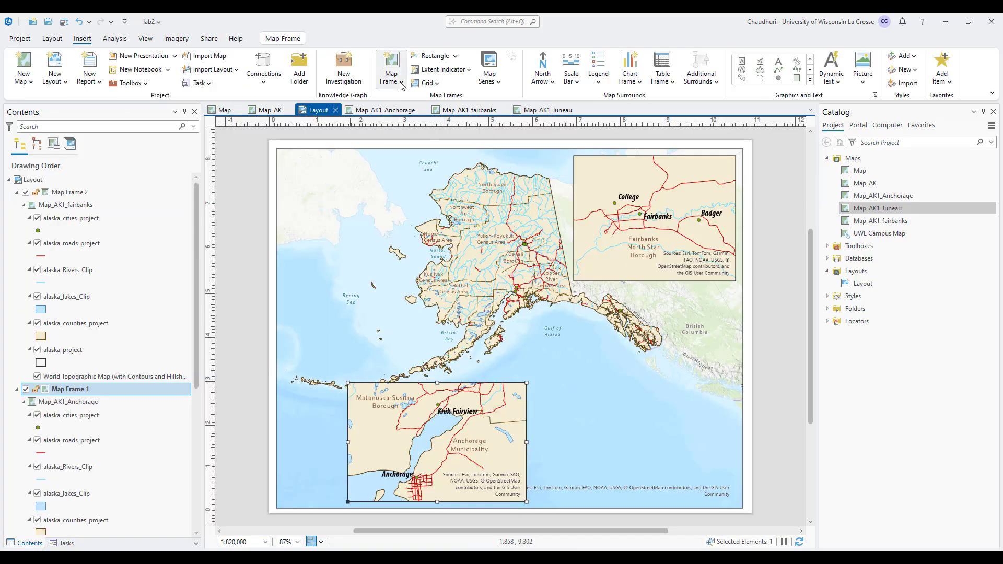
# Add a Map_AK1_Juneau map frame at the layout's lower right and pan it to centre on Juneau.
pyautogui.click(401, 82)
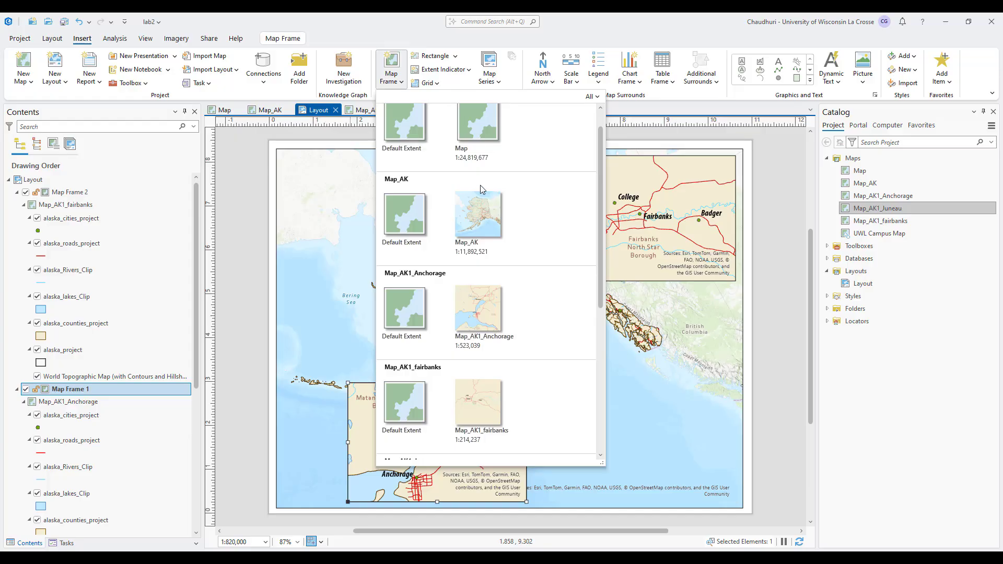
pyautogui.scroll(-1, 473, 397)
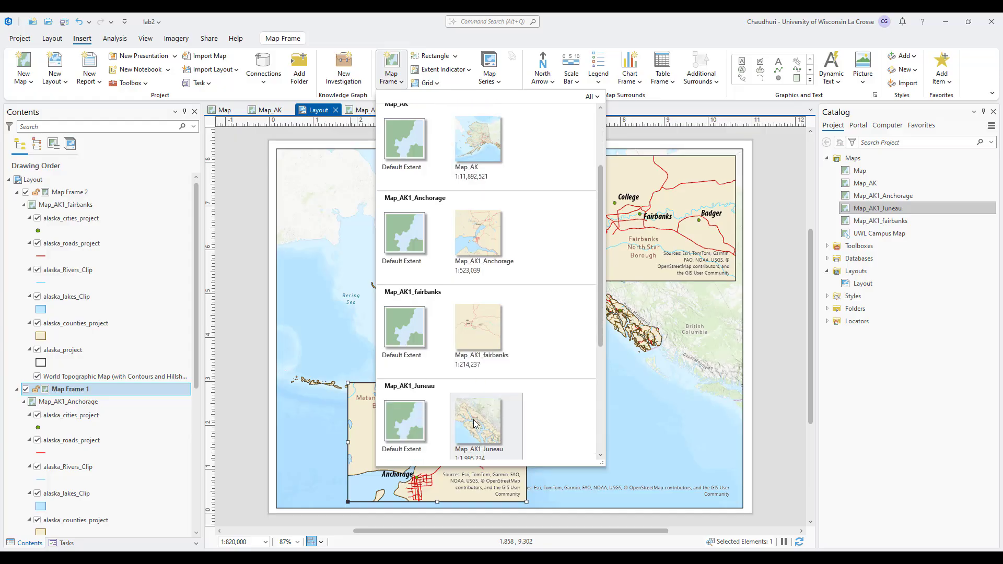
pyautogui.click(475, 423)
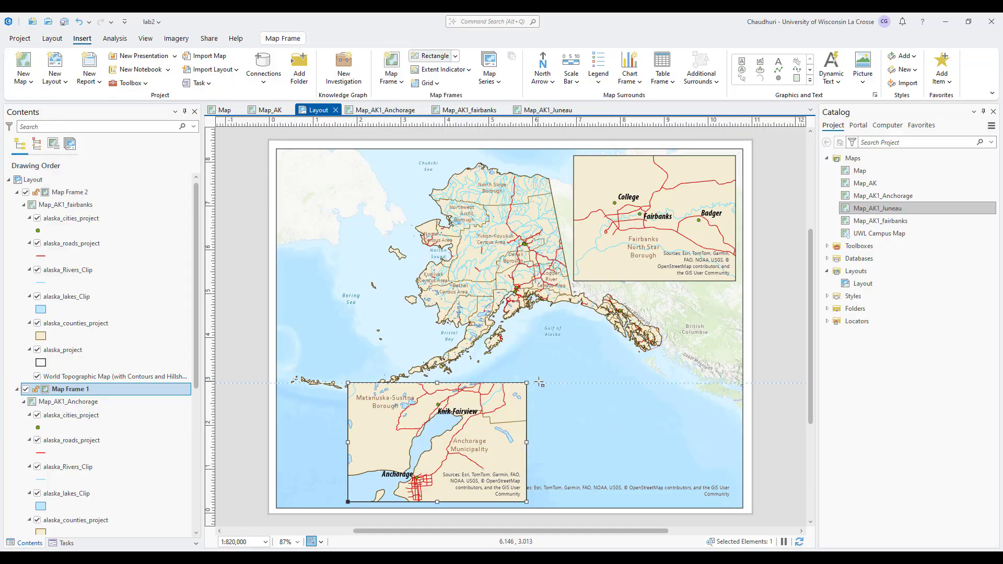
pyautogui.moveTo(539, 383); pyautogui.dragTo(735, 501)
pyautogui.doubleClick(646, 441)
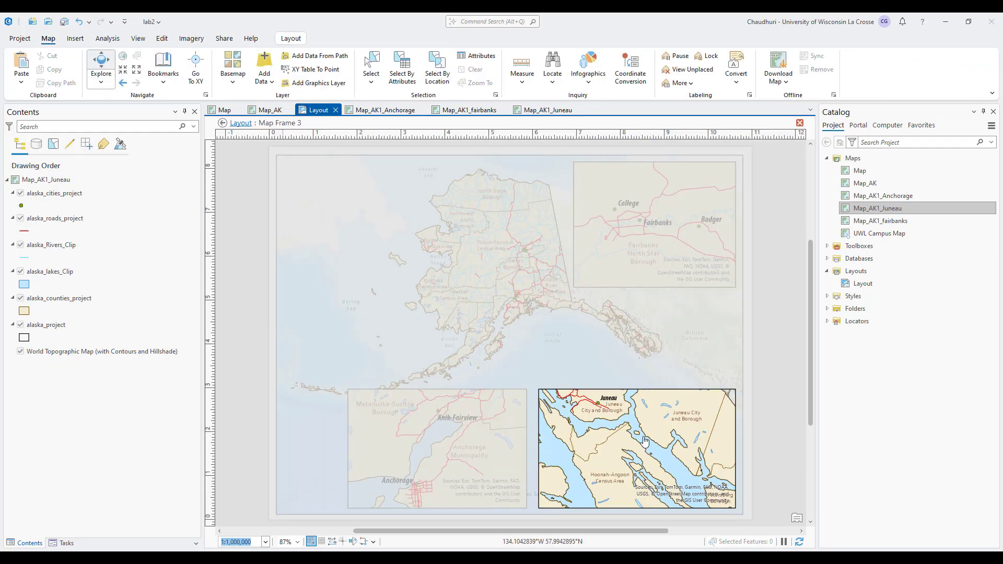
pyautogui.moveTo(645, 441); pyautogui.dragTo(673, 468)
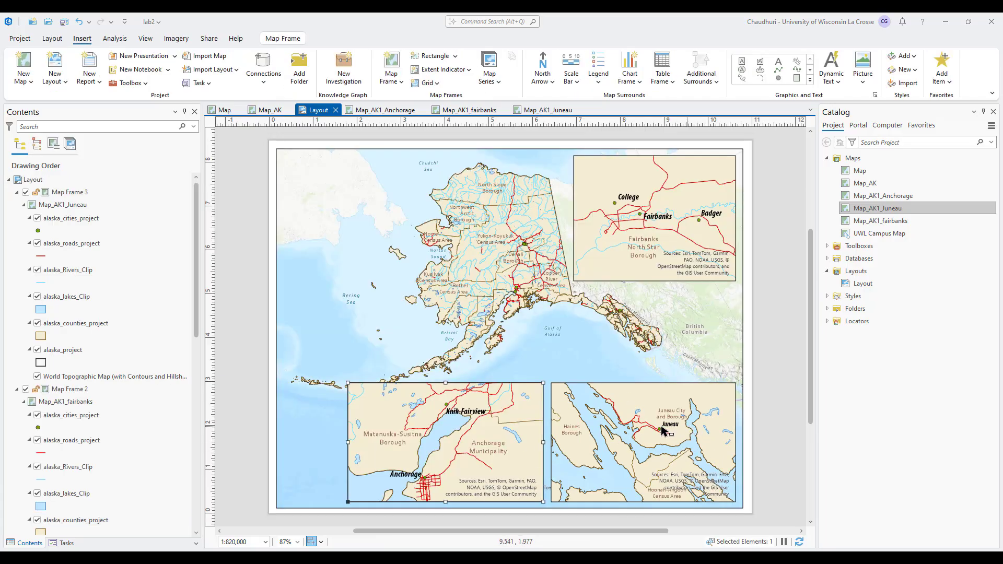
pyautogui.click(627, 476)
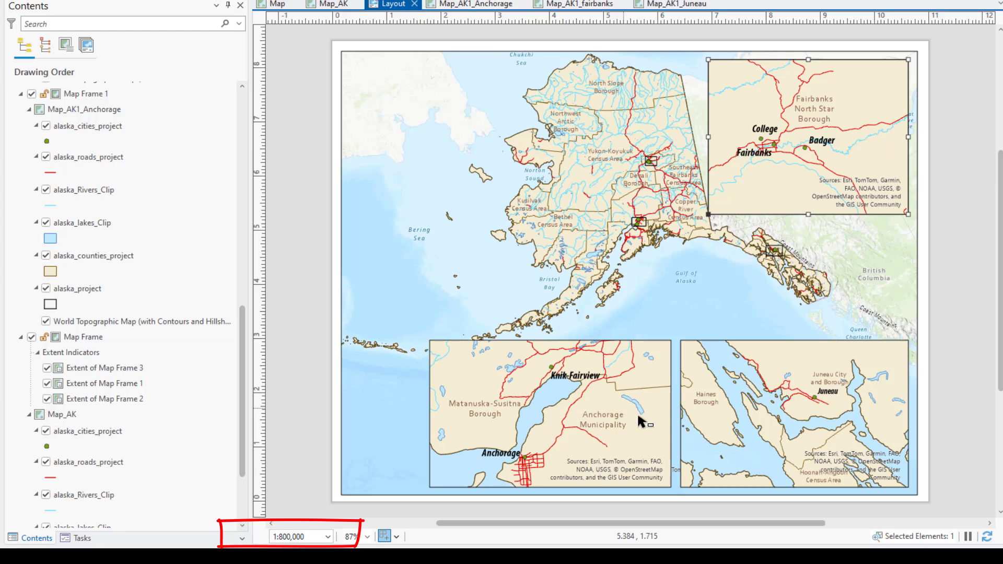
# Check the inset scales: Anchorage 1:820,000, Juneau 1:1,000,000 and Fairbanks 1:800,000.
pyautogui.click(505, 443)
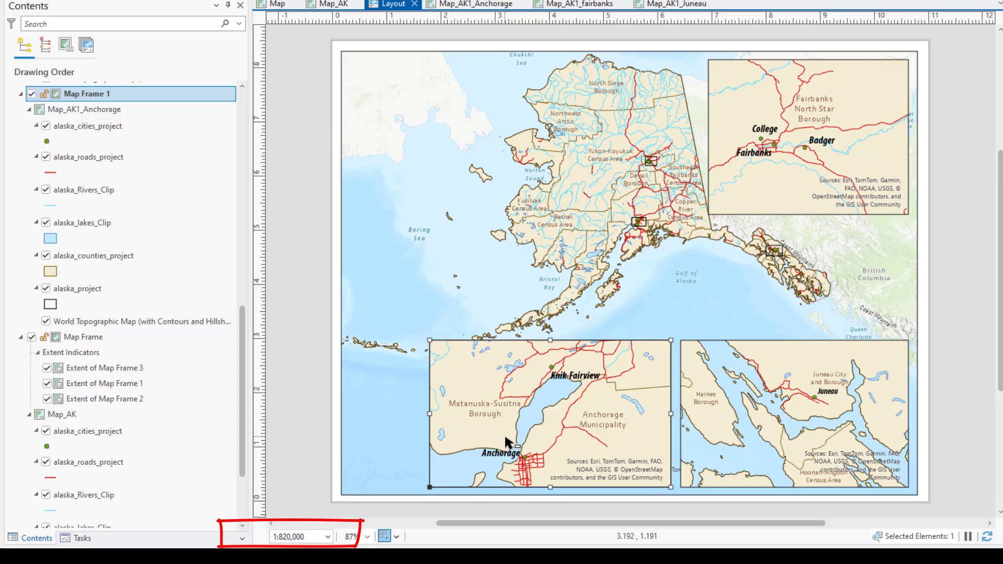
pyautogui.click(759, 467)
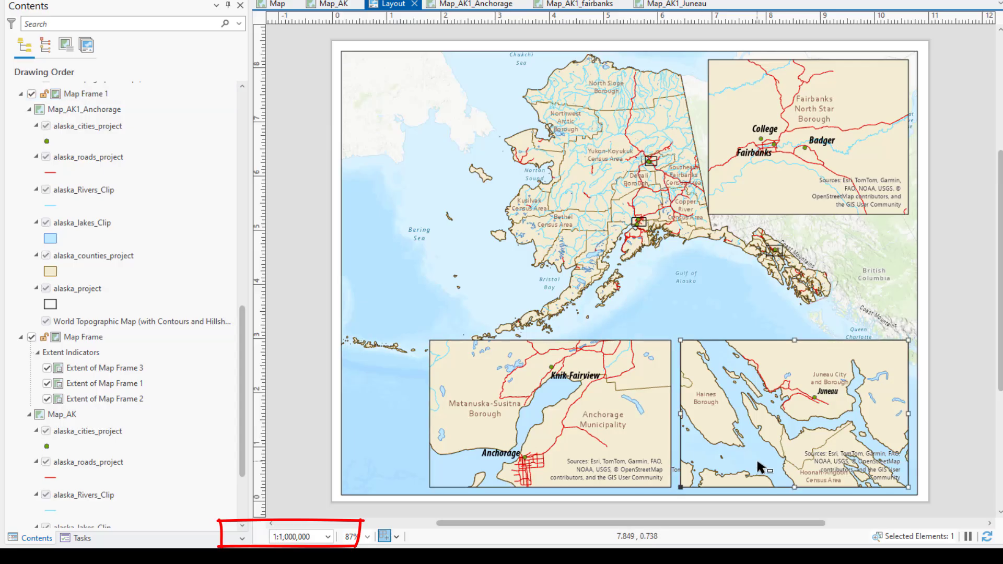
pyautogui.click(851, 183)
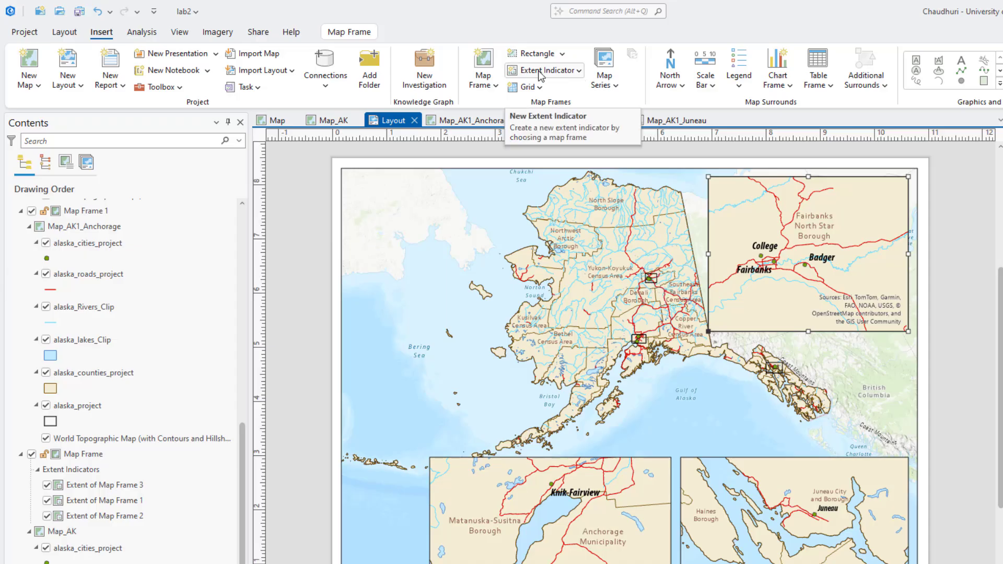
# Select Map Frame 1's extent indicator in the Contents list.
pyautogui.click(579, 70)
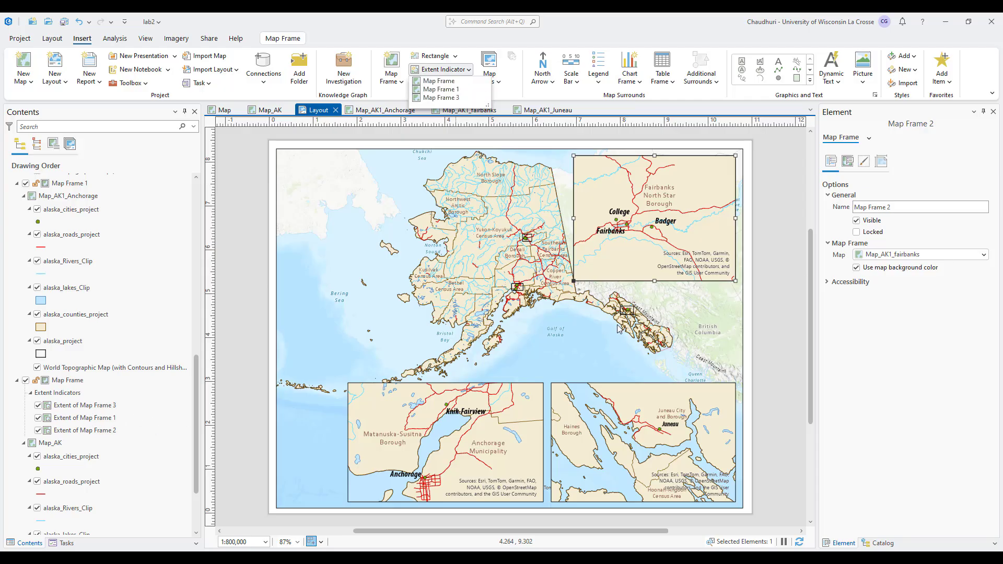
pyautogui.click(87, 409)
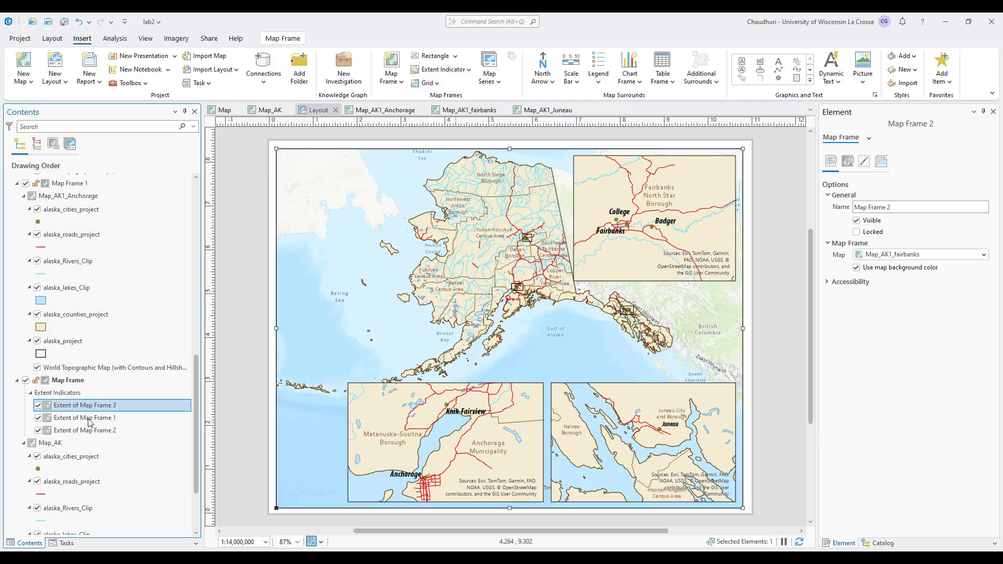
pyautogui.click(89, 431)
pyautogui.press('Up')
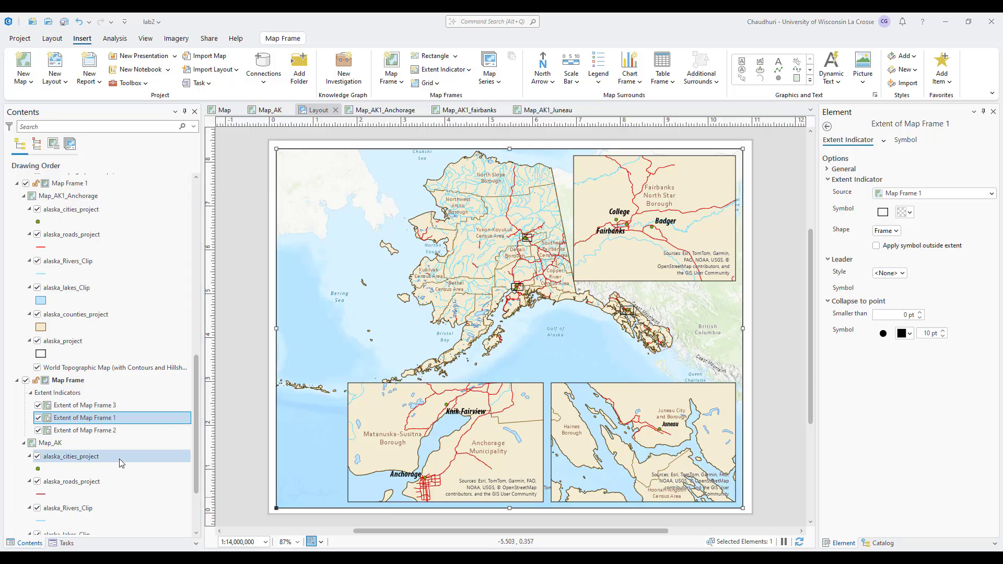
# Try the Rectangle shape for the extent indicator, then set it back to Frame and toggle outside-extent symbol.
pyautogui.click(888, 234)
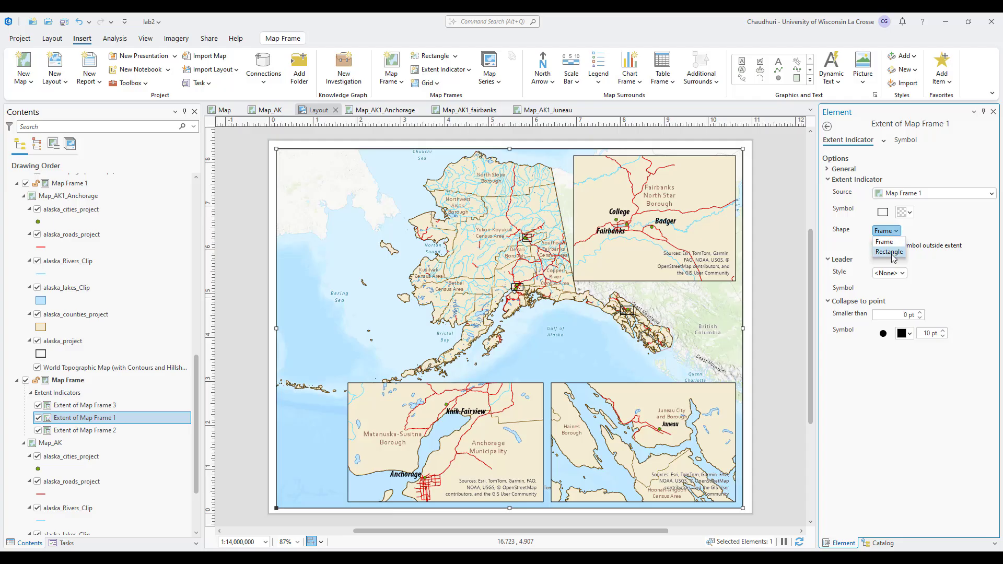
pyautogui.click(889, 252)
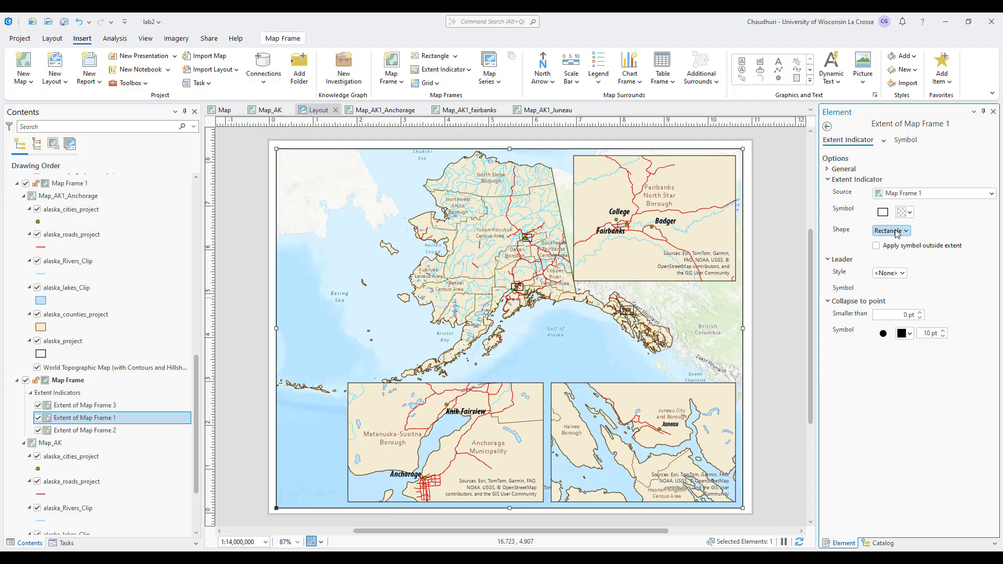
pyautogui.click(891, 231)
pyautogui.click(889, 243)
pyautogui.click(876, 246)
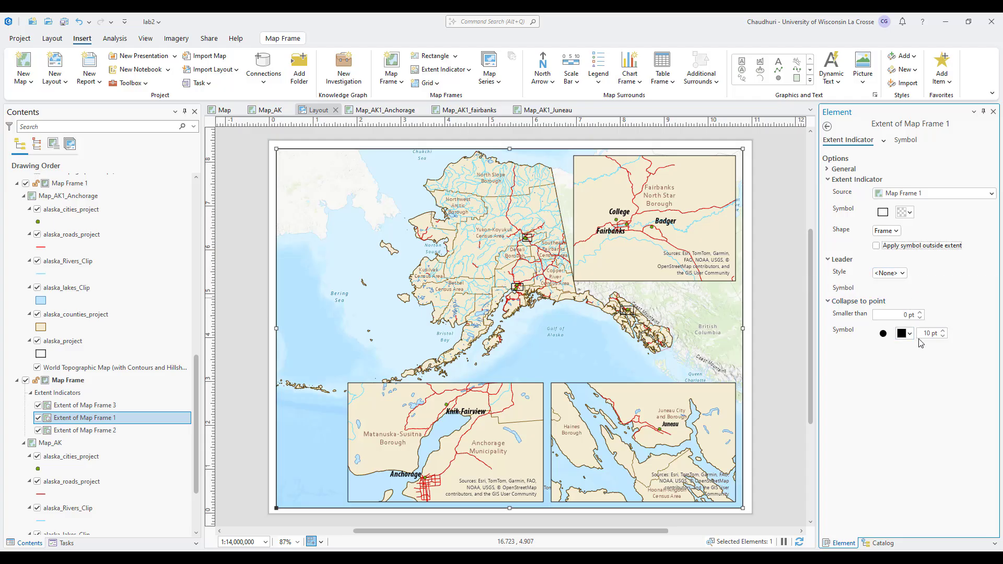
# Try dark red, another colour and then blue for the collapse-to-point symbol.
pyautogui.click(911, 334)
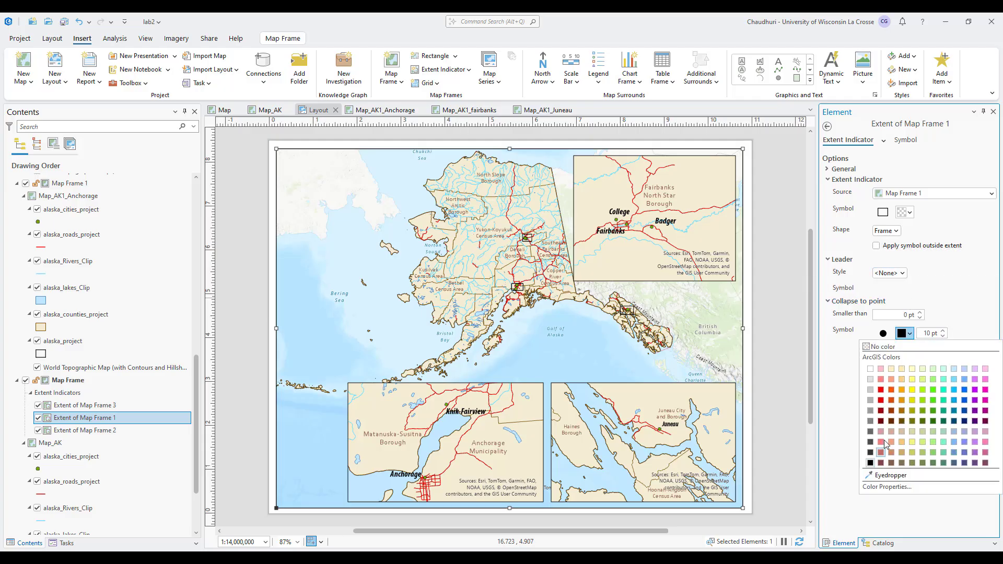
pyautogui.click(880, 412)
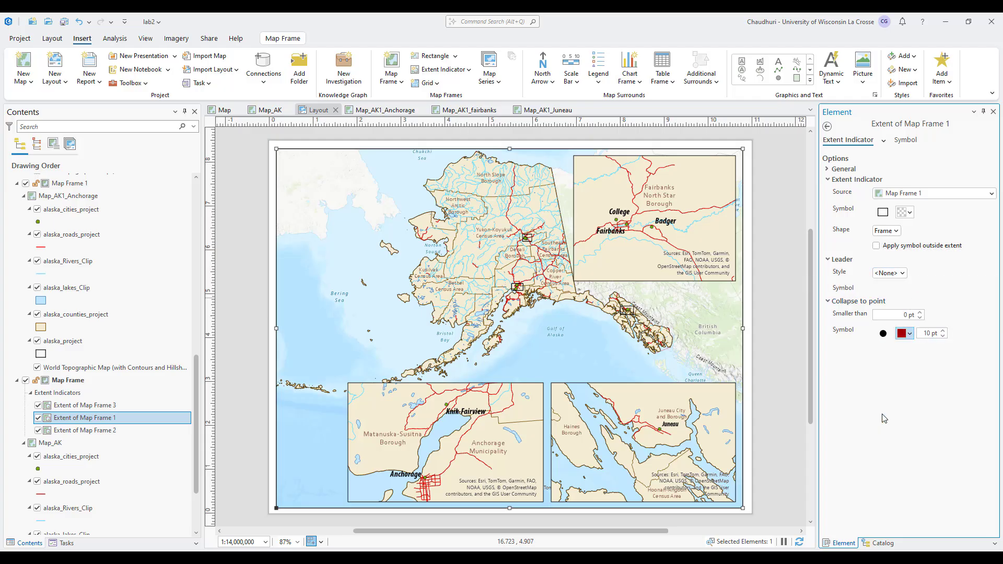
pyautogui.click(909, 333)
pyautogui.click(964, 401)
pyautogui.click(909, 333)
pyautogui.click(876, 470)
# Adjust the extent indicator's outline width and keep its stroke type solid.
pyautogui.click(905, 140)
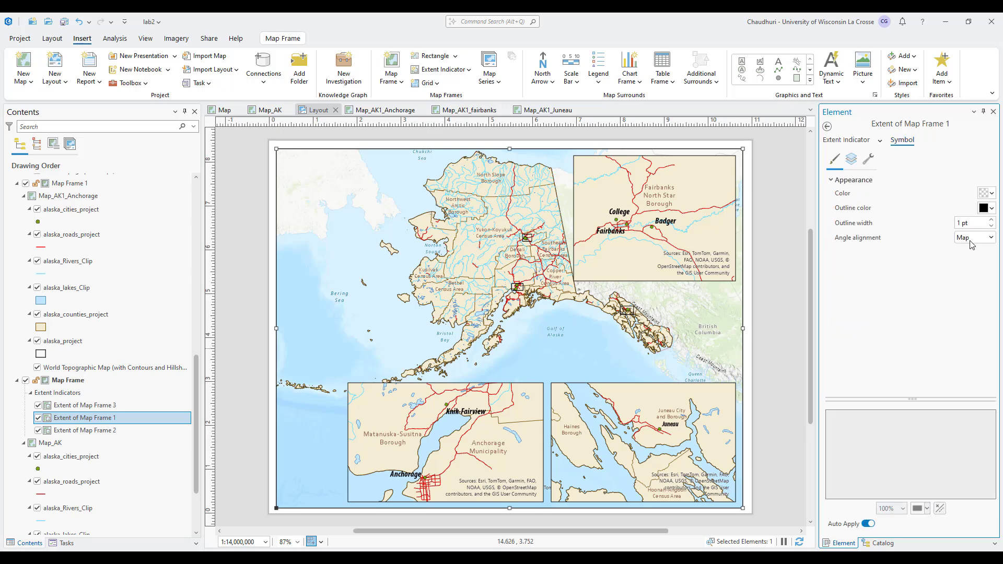
pyautogui.click(992, 220)
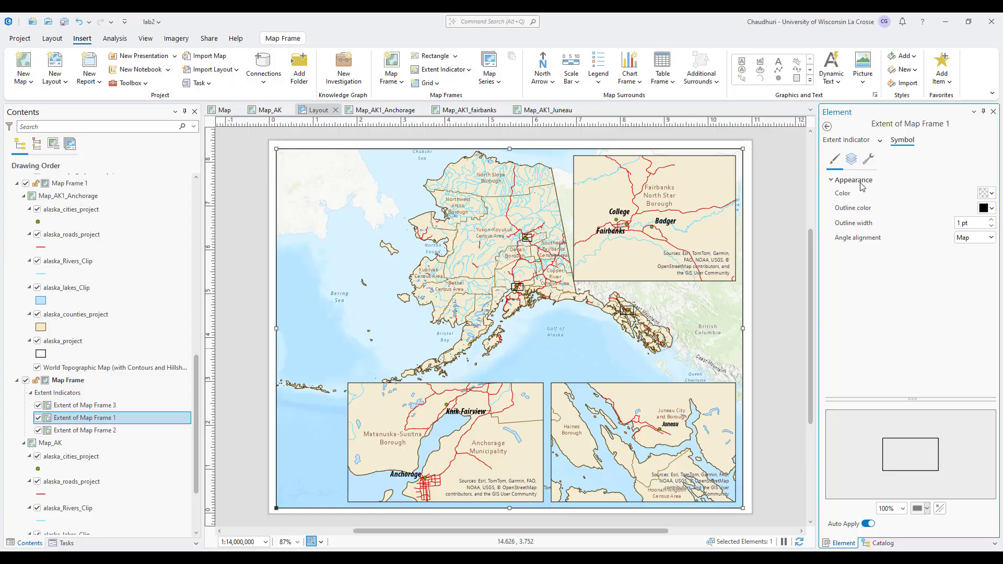
pyautogui.click(851, 159)
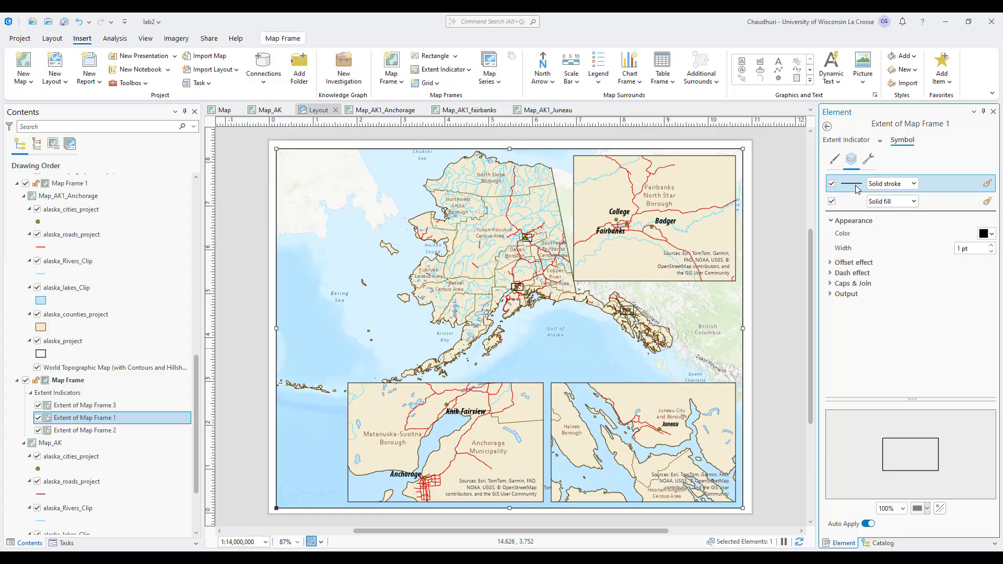
pyautogui.click(883, 184)
pyautogui.click(883, 184)
# Try dashed outline patterns, including 5 3, before settling on a solid line.
pyautogui.click(831, 273)
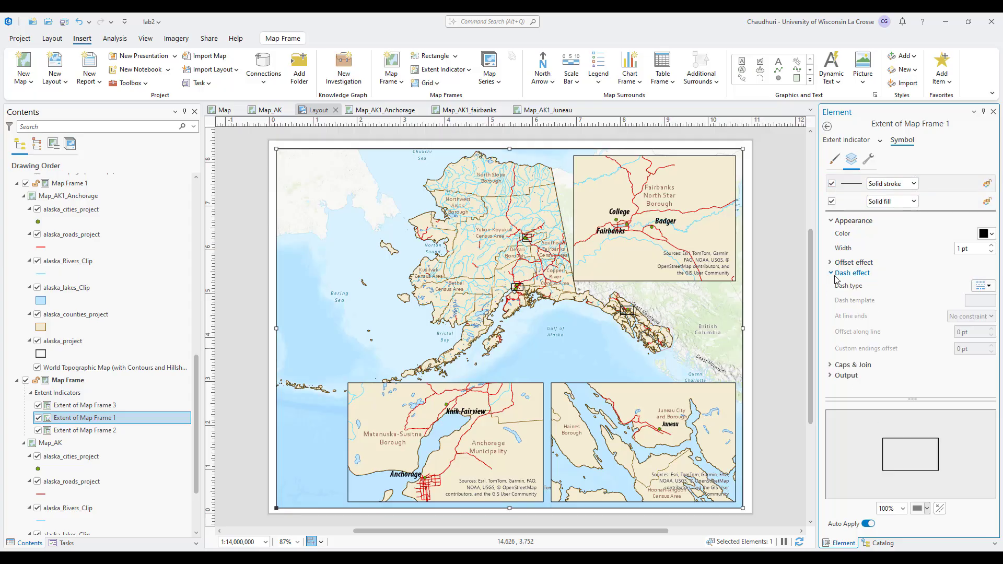
pyautogui.click(982, 290)
pyautogui.click(956, 320)
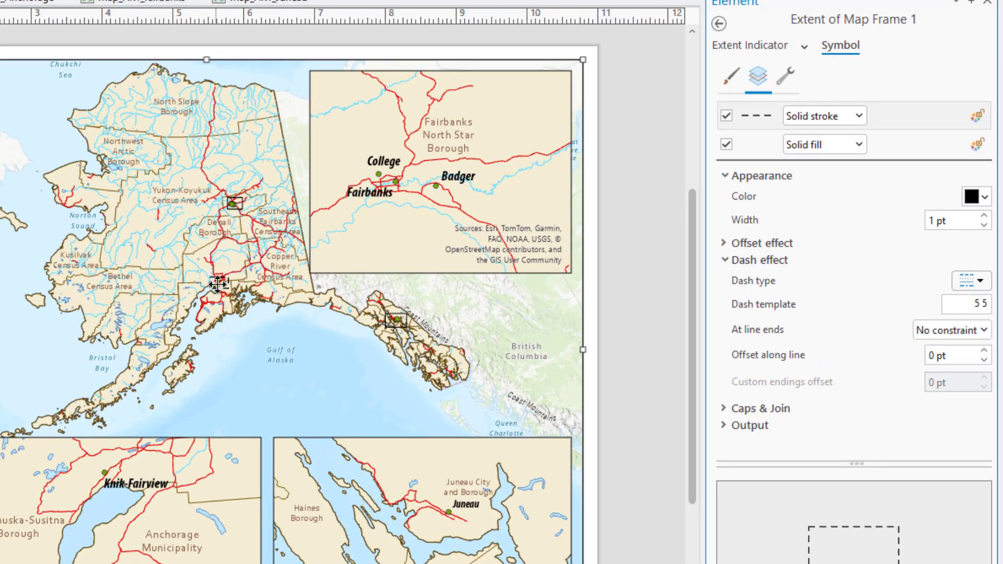
pyautogui.click(980, 303)
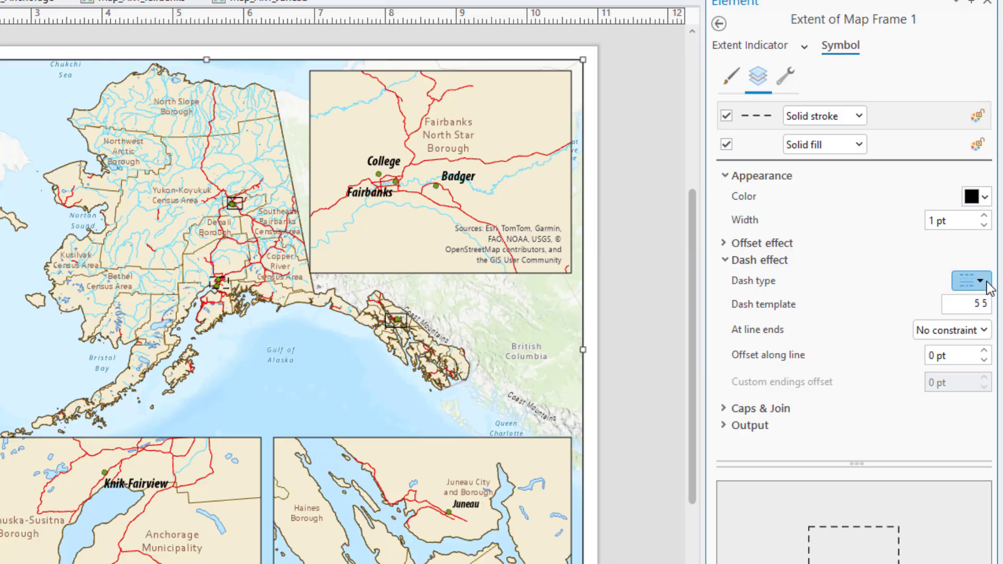
pyautogui.click(978, 281)
pyautogui.click(965, 347)
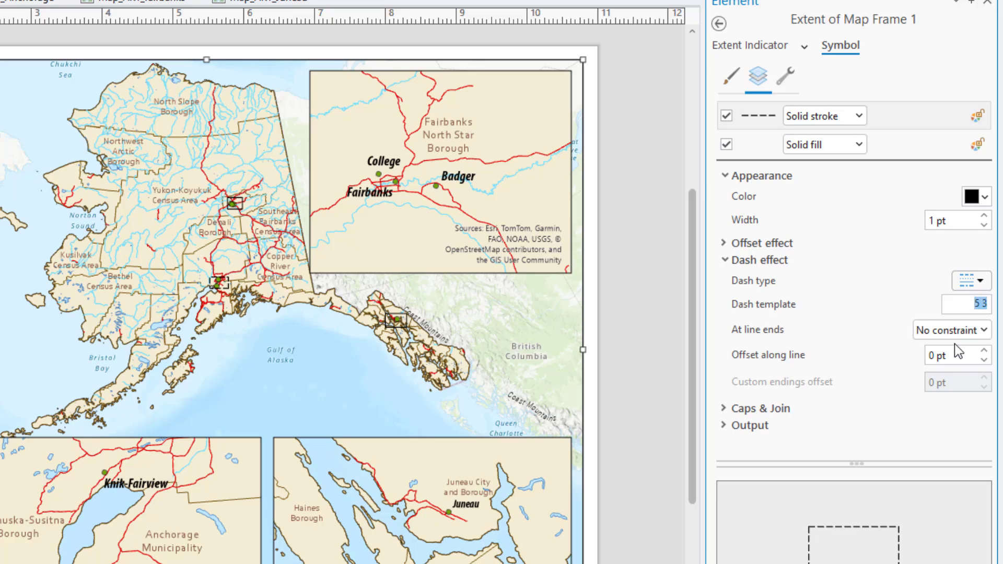
pyautogui.click(970, 280)
pyautogui.scroll(1, 938, 314)
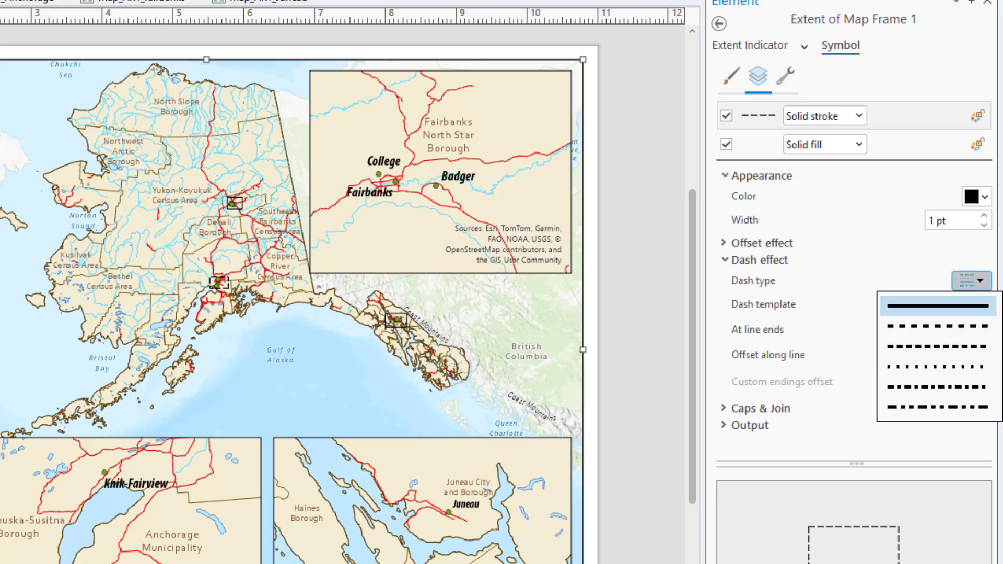
pyautogui.click(941, 299)
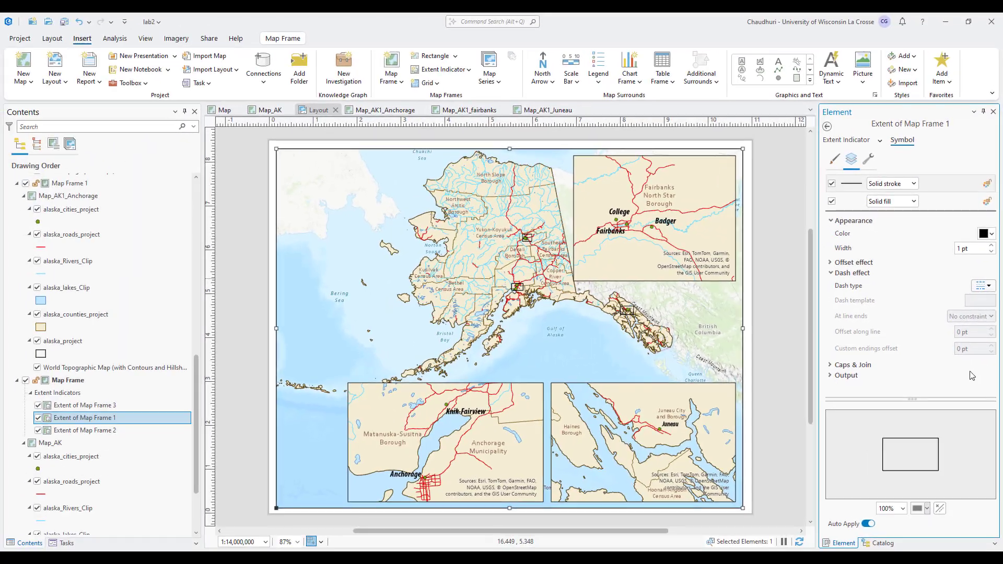
pyautogui.click(830, 138)
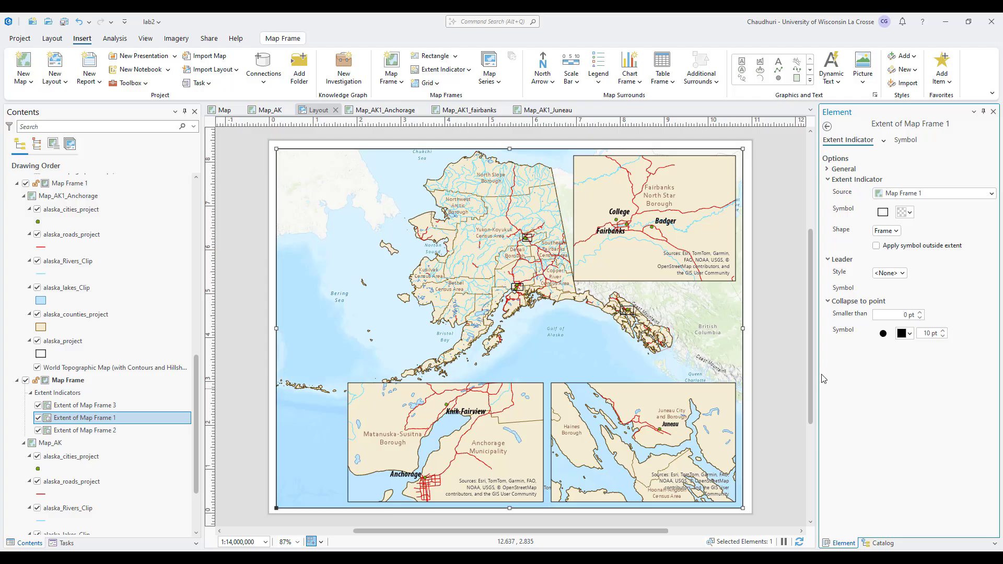
# Insert scale bars for the main Alaska map frame and the Fairbanks inset.
pyautogui.click(570, 87)
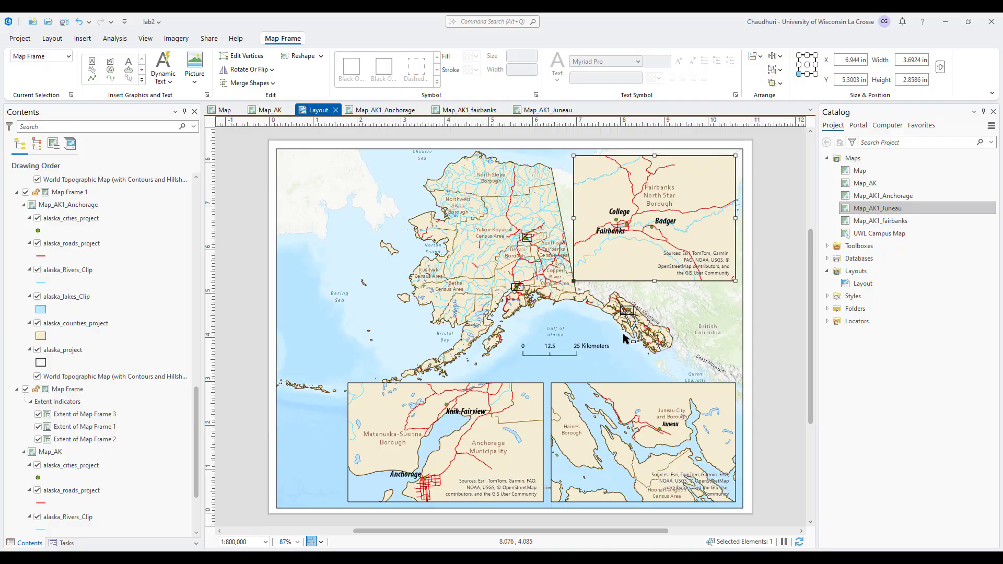
pyautogui.click(623, 338)
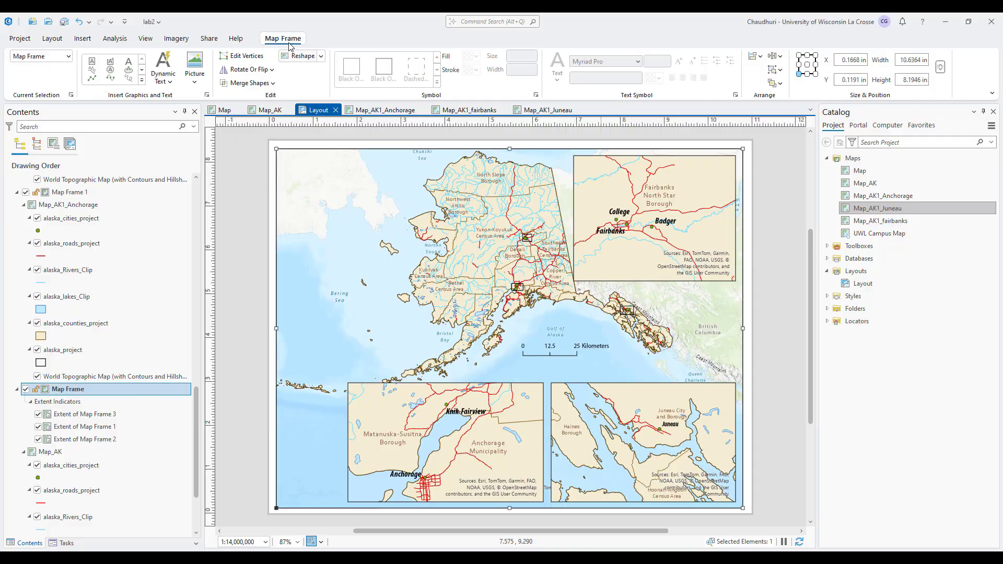
pyautogui.click(82, 38)
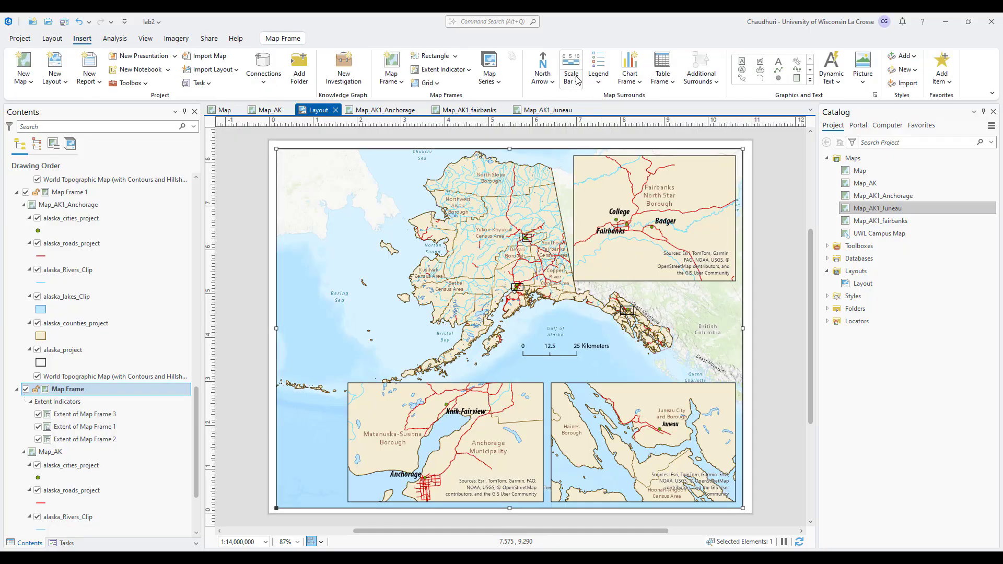
pyautogui.click(606, 256)
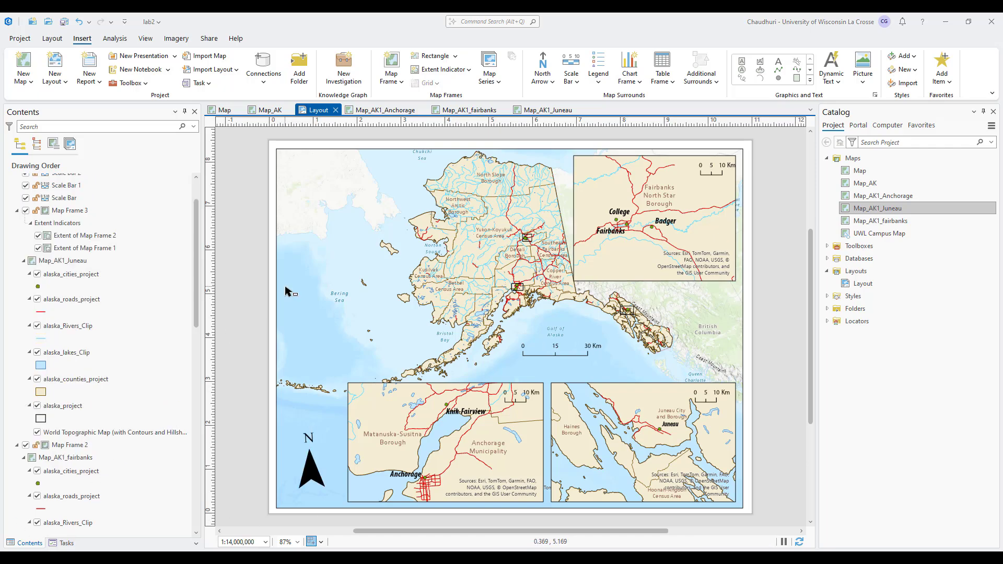
pyautogui.click(310, 283)
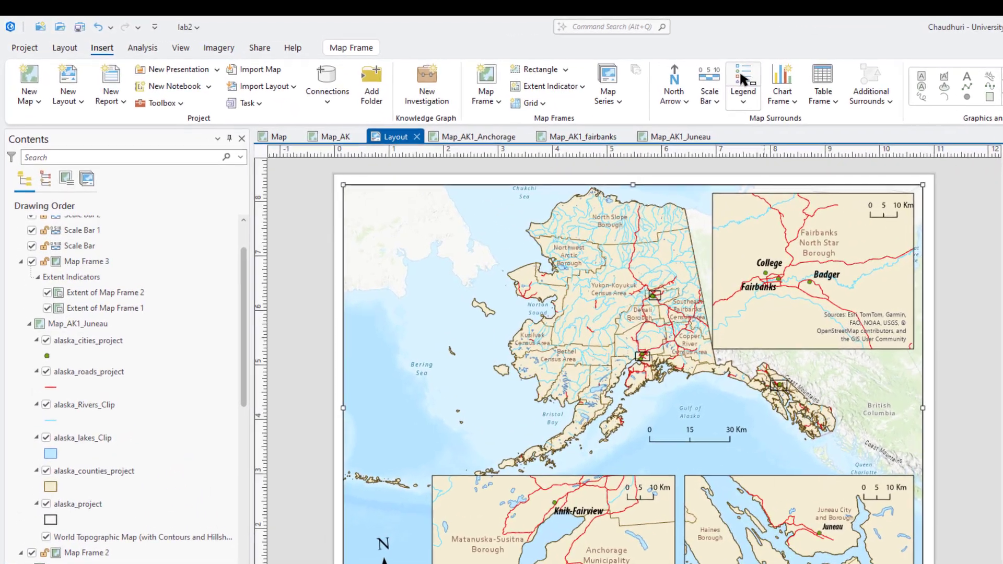
# Draw a legend box over the sea west of Alaska, then open the Map_AK map view.
pyautogui.click(646, 73)
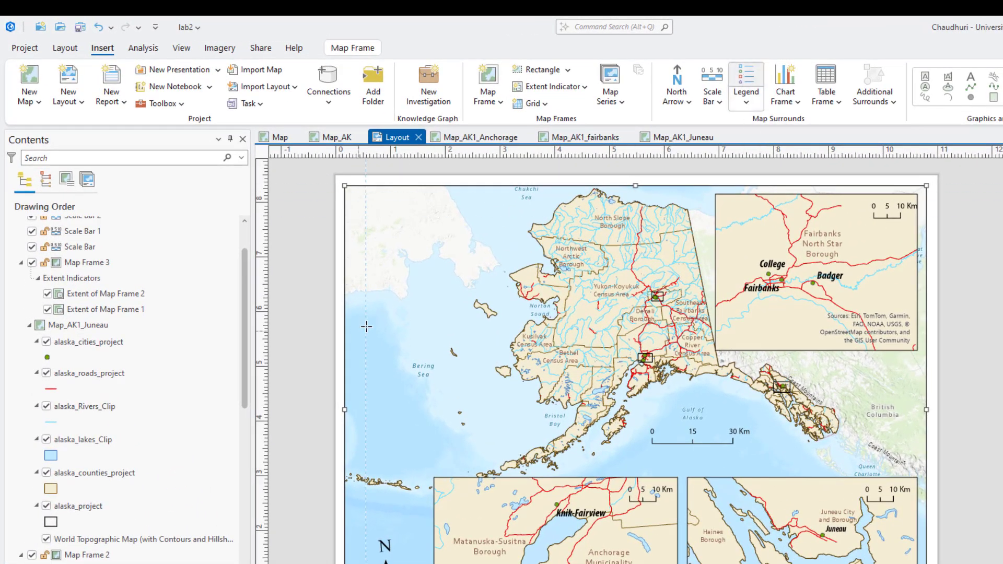
pyautogui.moveTo(366, 326); pyautogui.dragTo(517, 456)
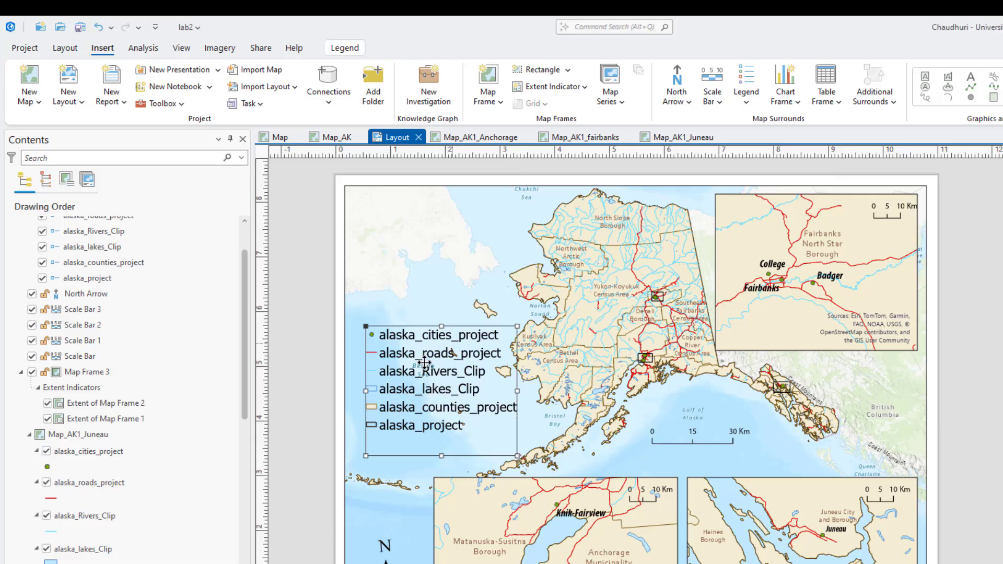
pyautogui.click(325, 139)
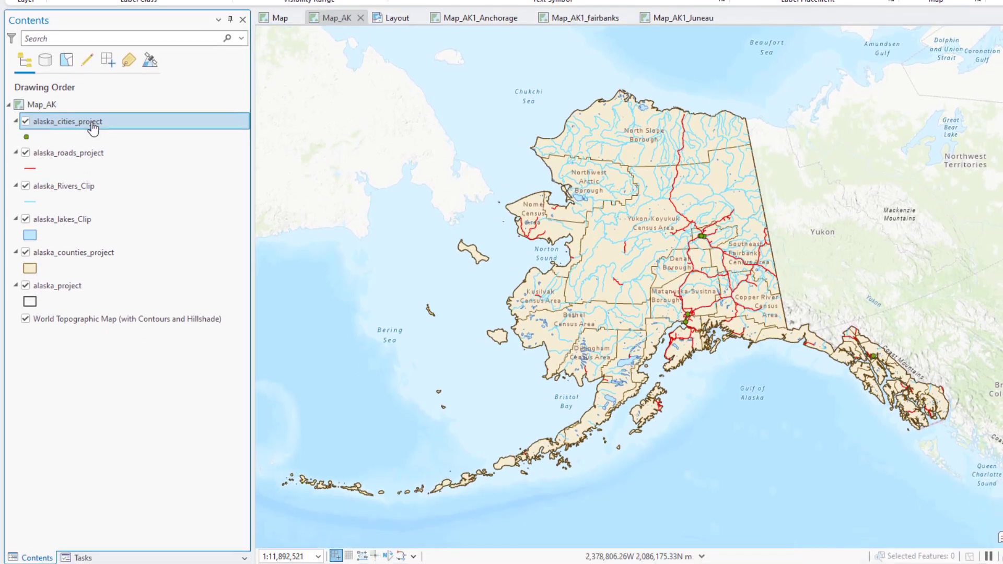
# Rename the alaska_cities_project layer to Cities in its properties.
pyautogui.rightClick(91, 241)
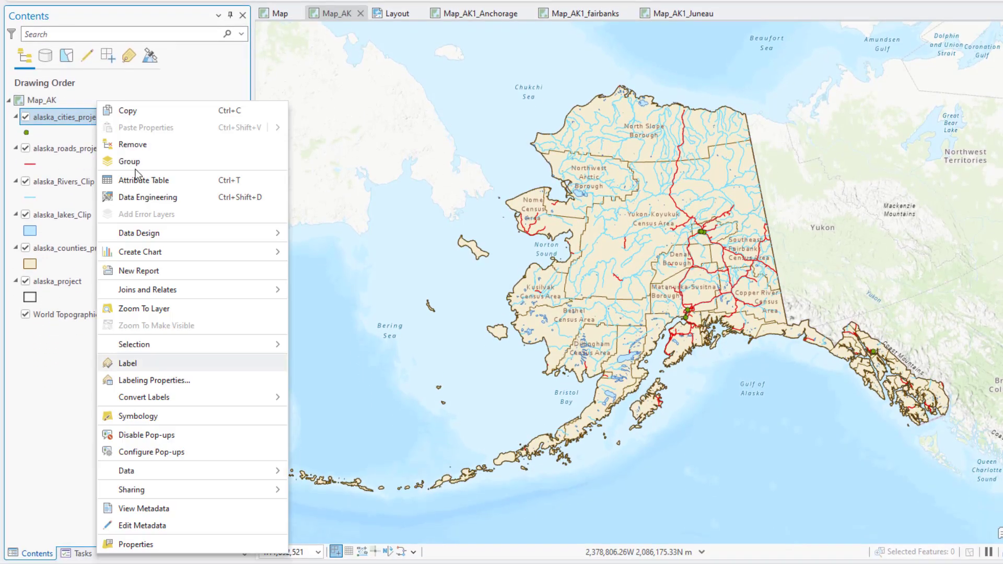
pyautogui.click(135, 544)
pyautogui.moveTo(527, 77); pyautogui.dragTo(437, 77)
pyautogui.write('Cities')
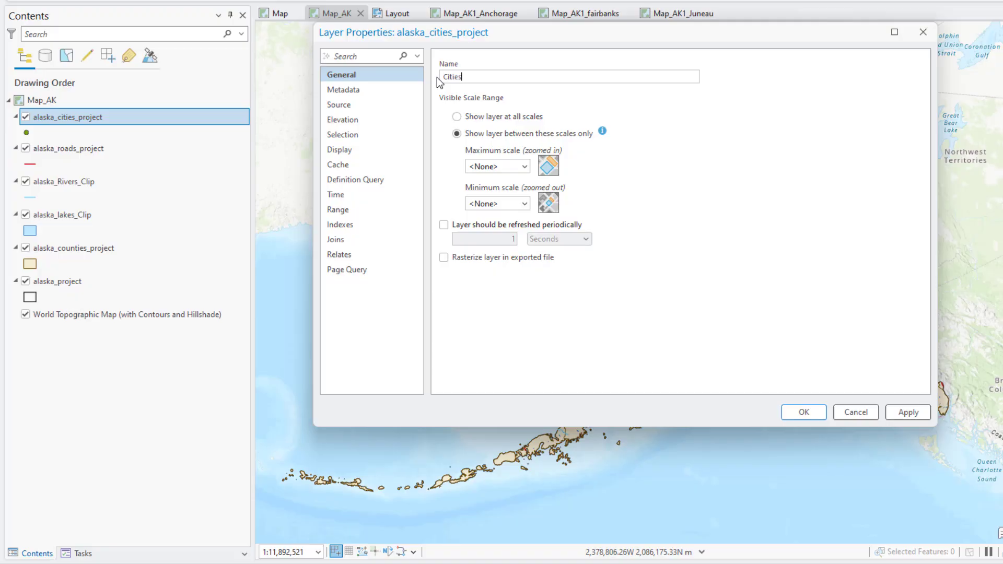
pyautogui.click(908, 412)
pyautogui.click(804, 412)
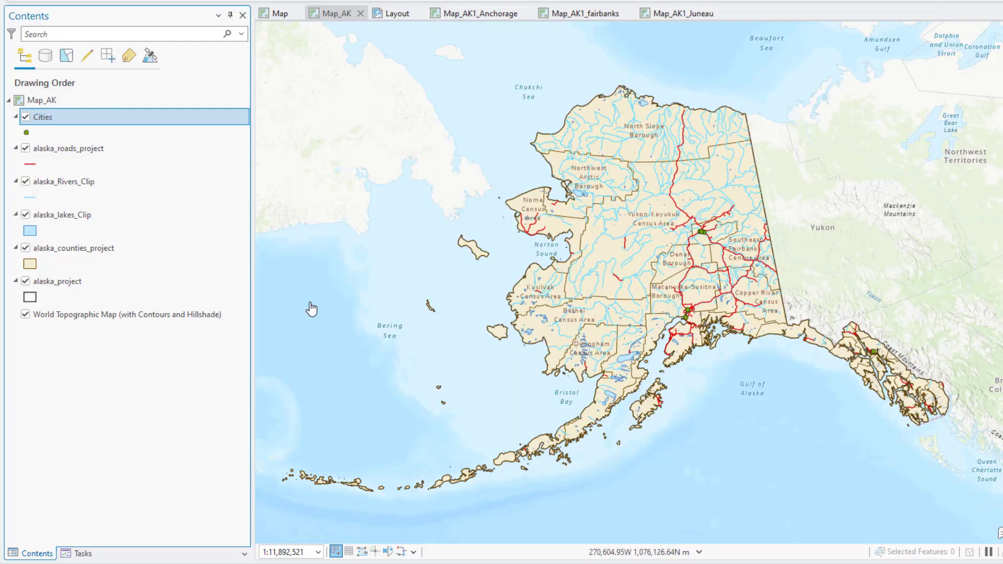
# Rename the alaska_roads_project layer to Roads and nudge the legend slightly up and left.
pyautogui.rightClick(68, 154)
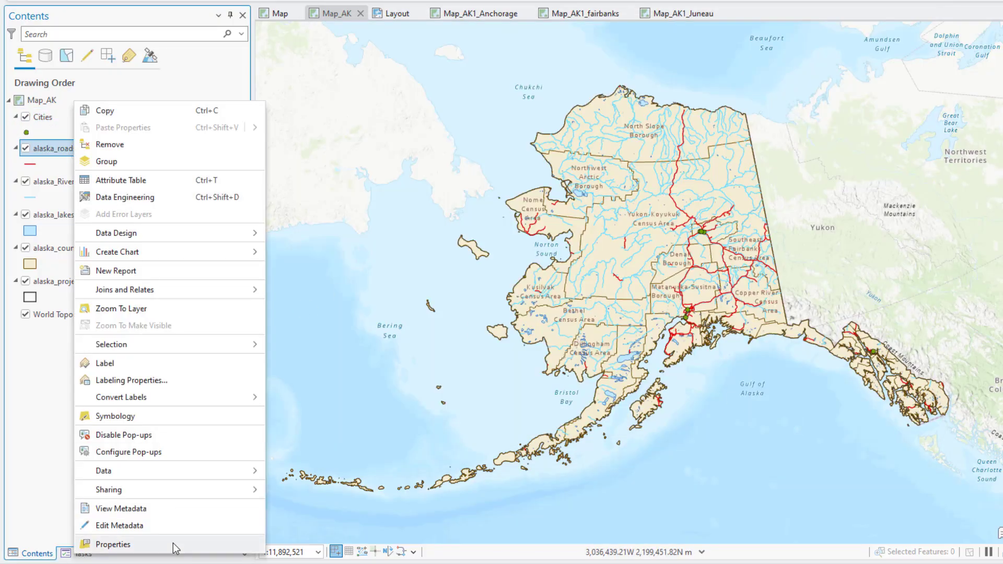
pyautogui.click(174, 543)
pyautogui.moveTo(551, 79); pyautogui.dragTo(430, 88)
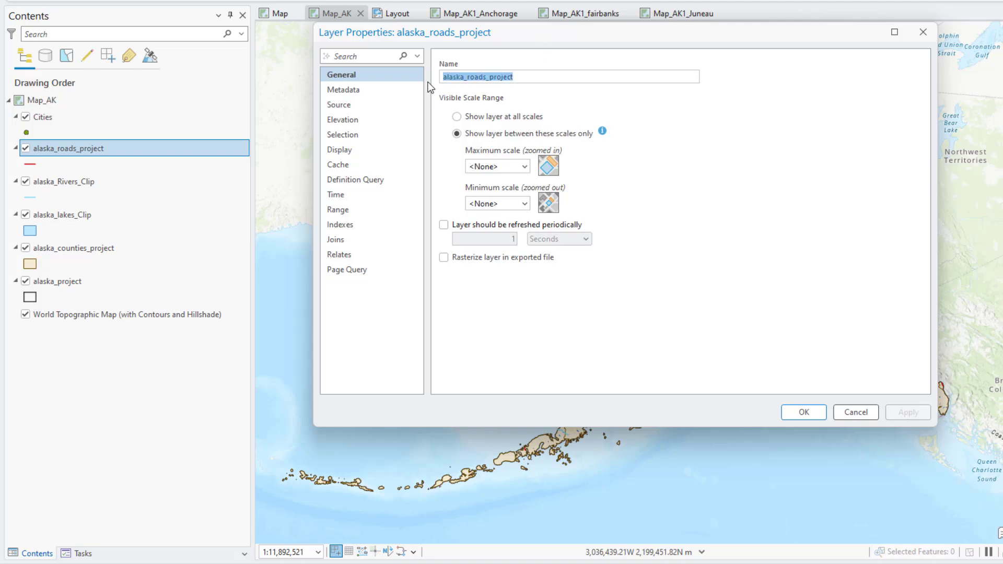
pyautogui.write('Roads')
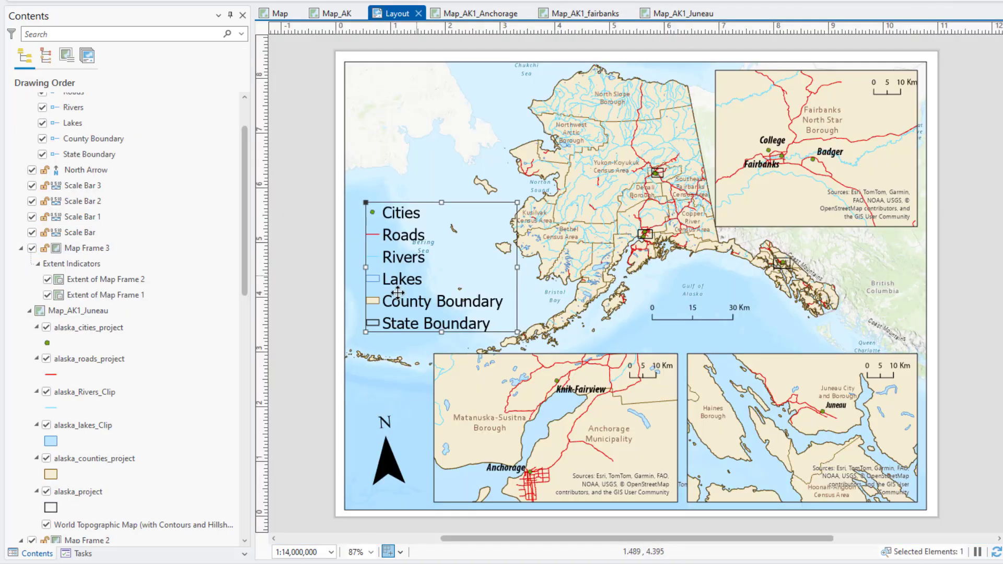
pyautogui.moveTo(396, 292)
pyautogui.mouseDown()
pyautogui.moveTo(382, 286)
pyautogui.moveTo(385, 295)
pyautogui.mouseUp()
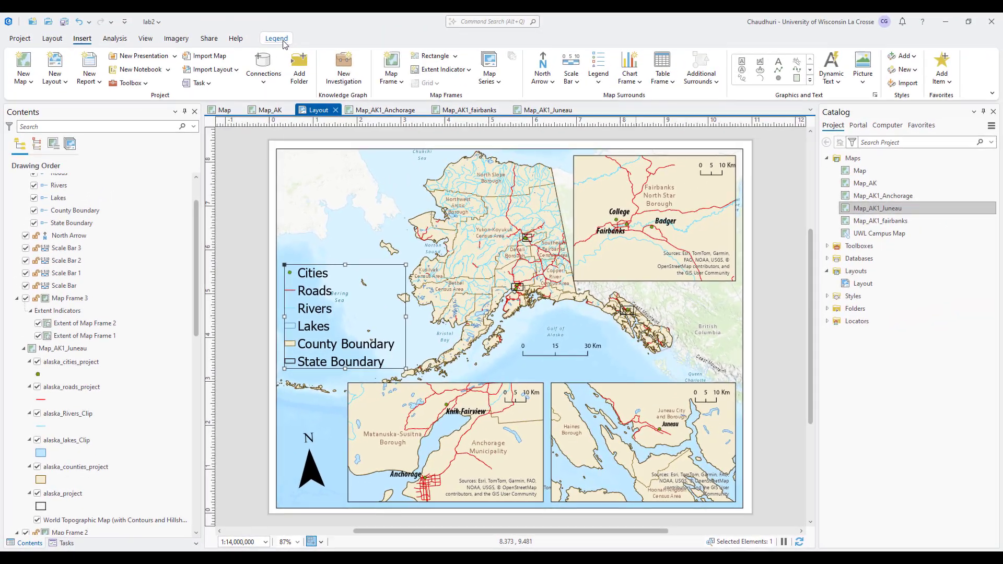
# Set the legend font to Myriad Pro and shrink the text to 24 pt.
pyautogui.click(280, 40)
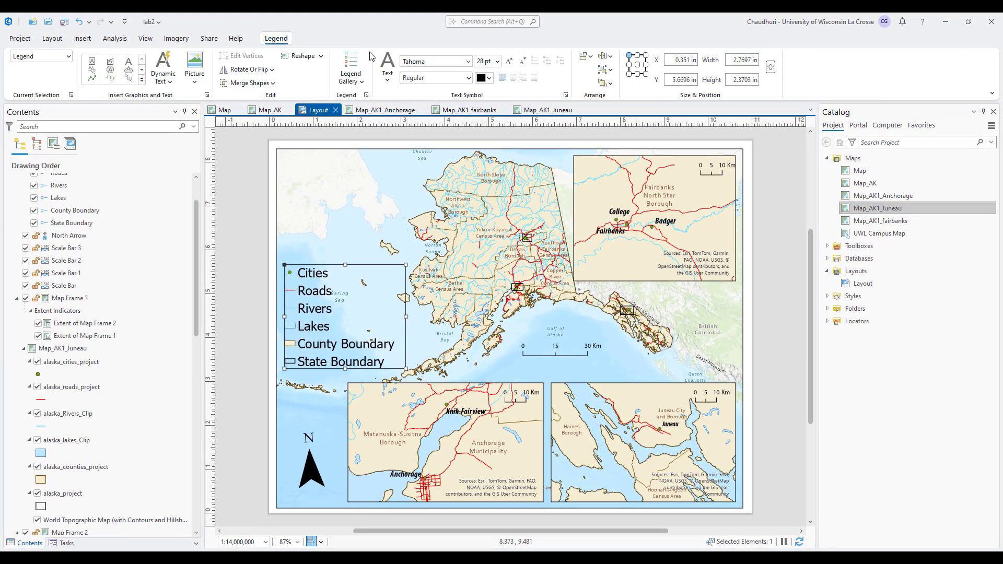
pyautogui.click(468, 61)
pyautogui.click(439, 102)
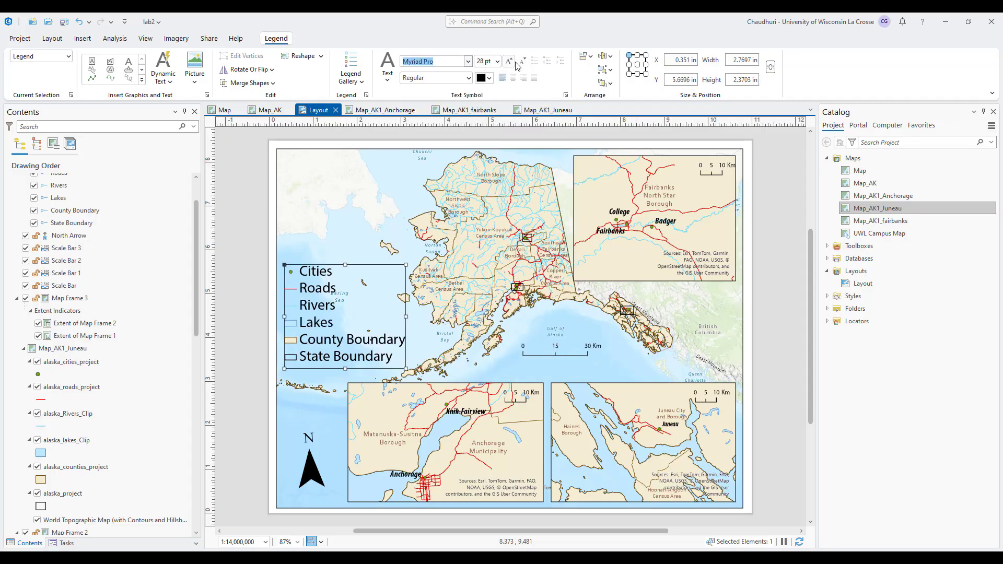
pyautogui.click(522, 62)
pyautogui.click(523, 61)
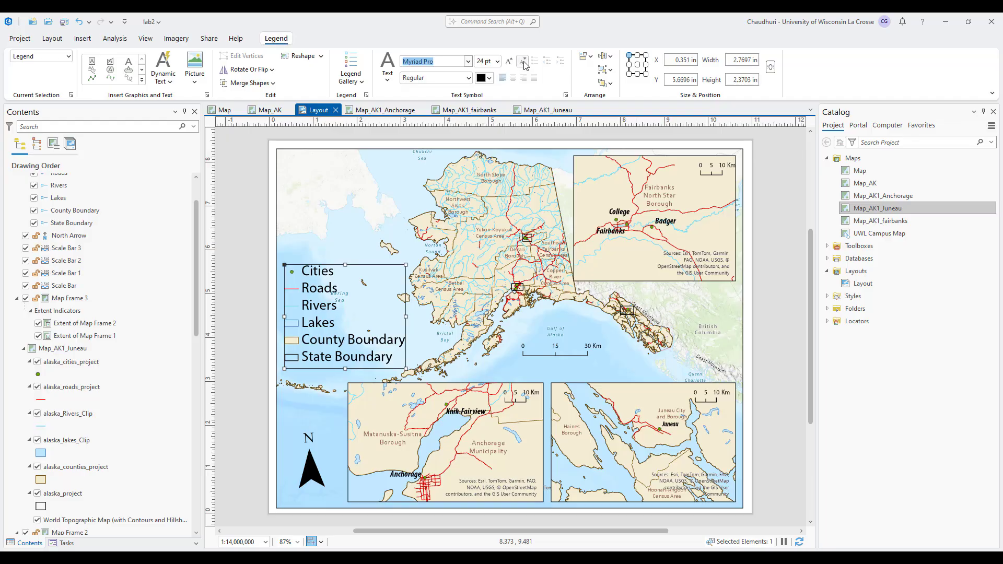
# Shrink the legend text down to 14 pt and shift the legend slightly right and down.
pyautogui.click(358, 306)
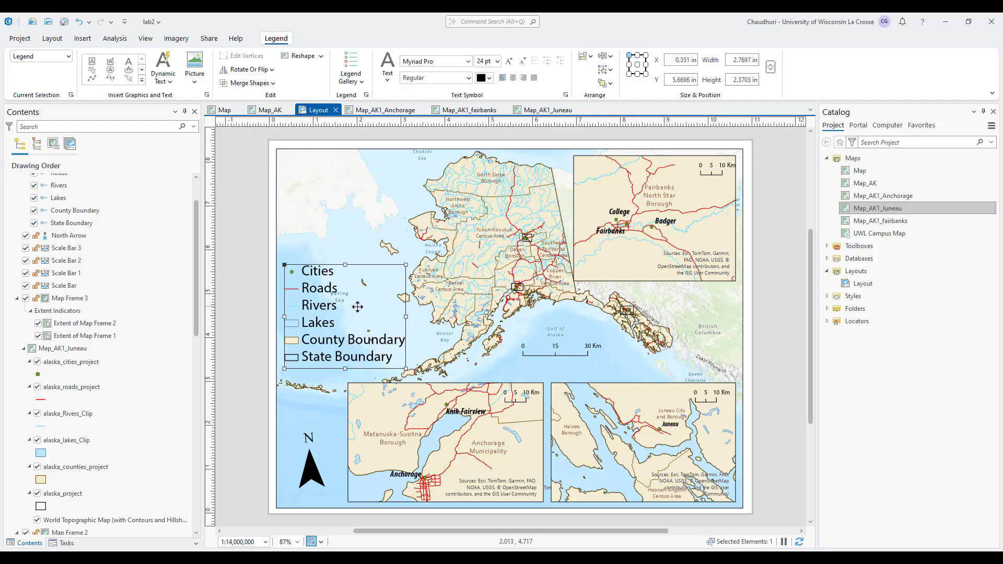
pyautogui.click(523, 62)
pyautogui.click(522, 61)
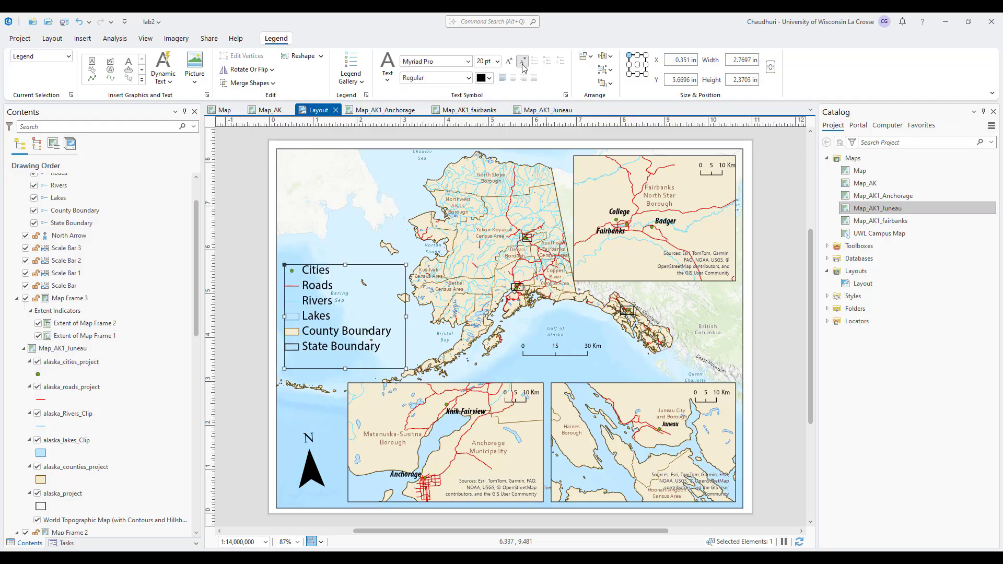
pyautogui.click(522, 62)
pyautogui.click(522, 62)
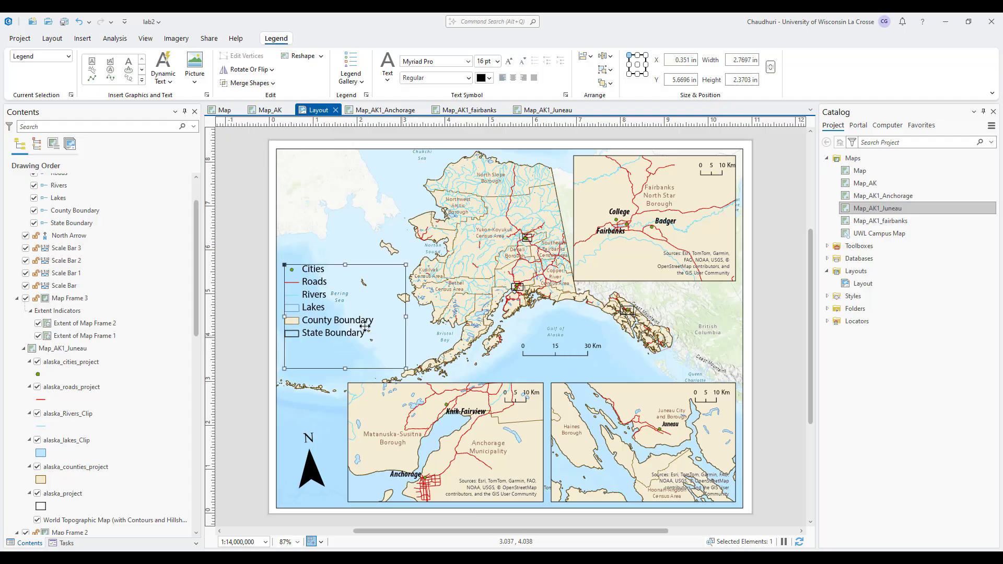
pyautogui.moveTo(343, 329); pyautogui.dragTo(353, 334)
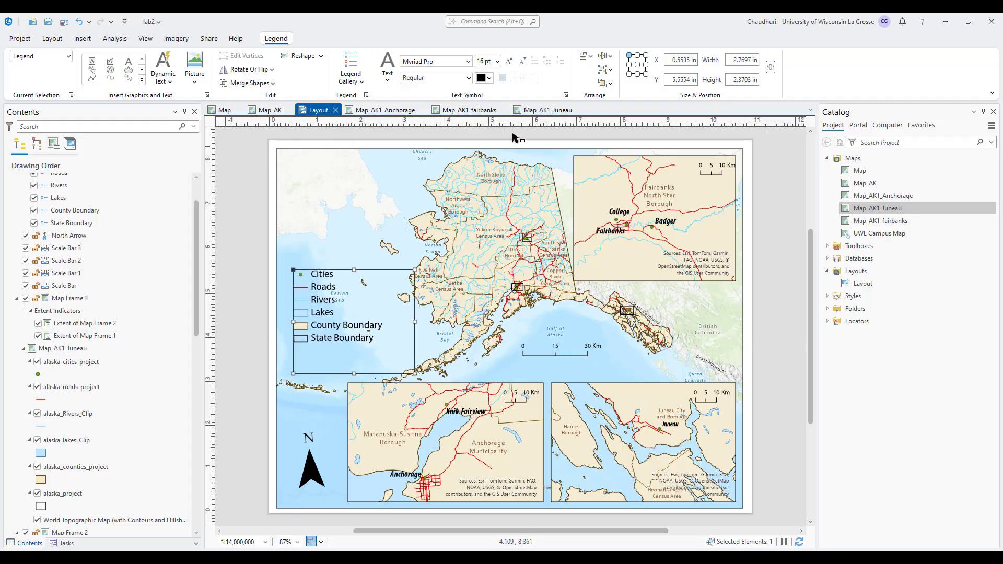
pyautogui.click(523, 61)
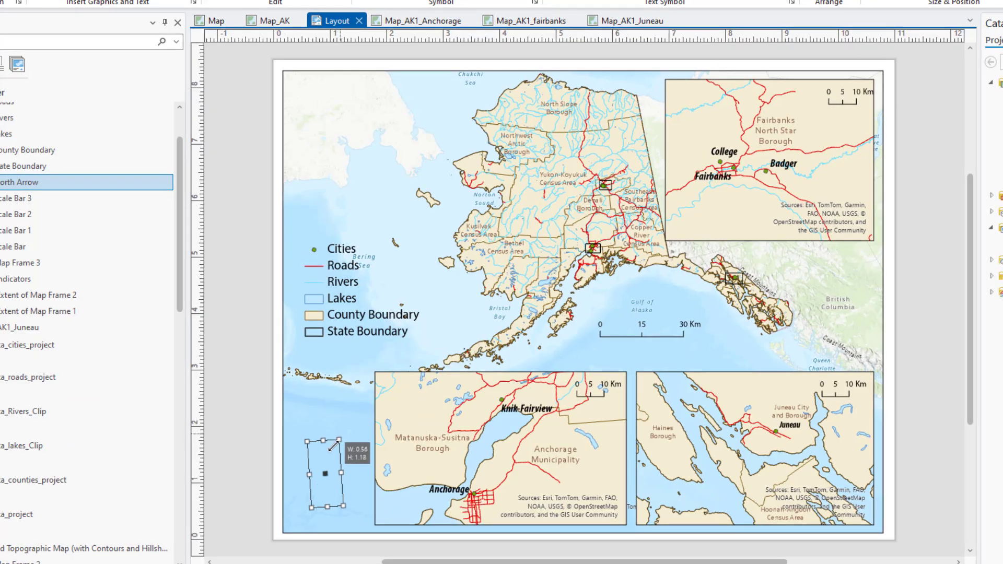
# Move the north arrow slightly up and reselect the legend.
pyautogui.click(312, 475)
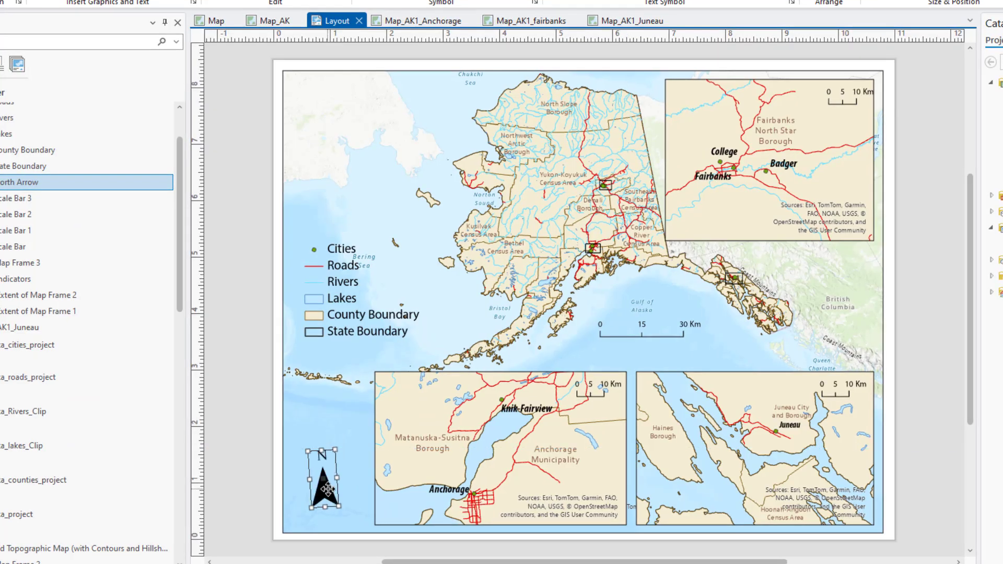
pyautogui.moveTo(328, 489); pyautogui.dragTo(326, 476)
pyautogui.click(346, 326)
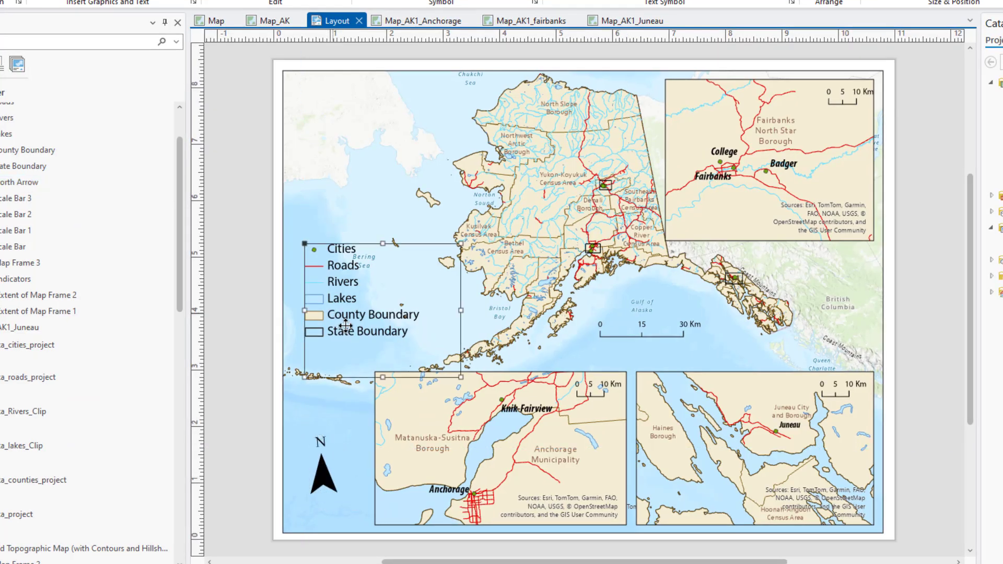